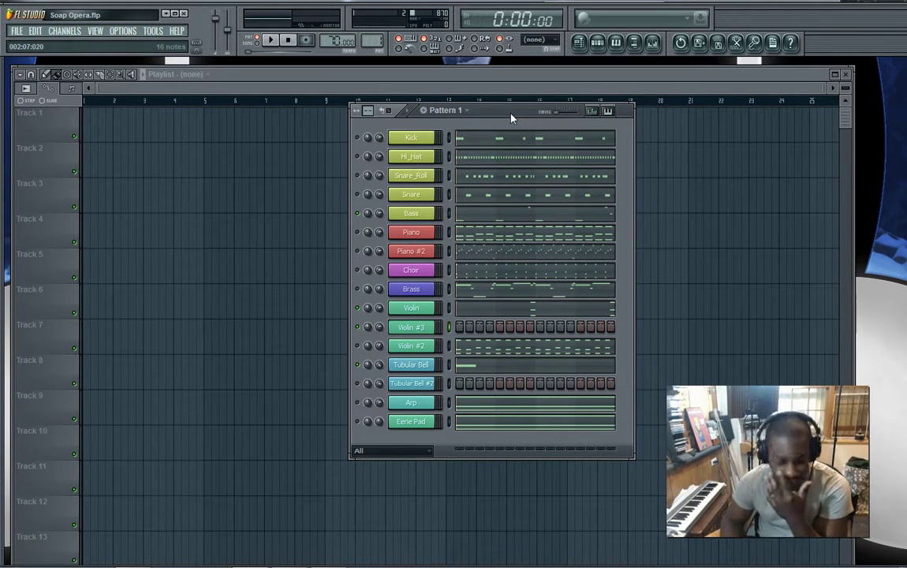
Select the Violin #3 channel and solo it
{"action": "left_click", "coordinate": [514, 131]}
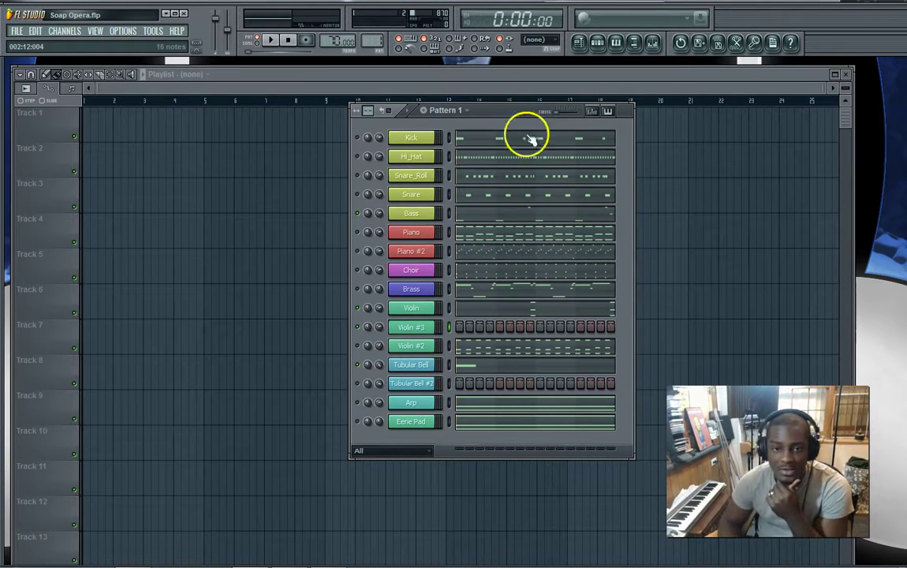
{"action": "left_click", "coordinate": [448, 328]}
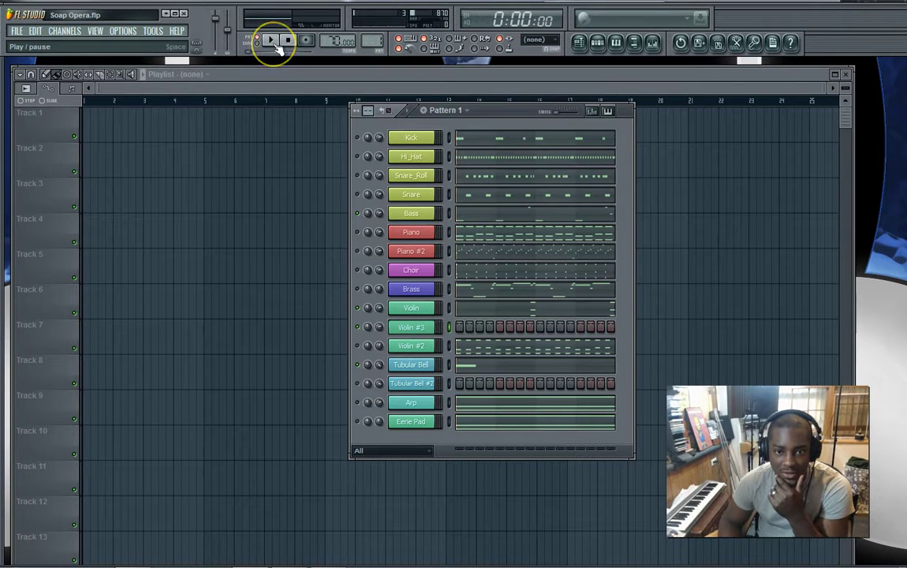
{"action": "left_click", "coordinate": [356, 308]}
{"action": "left_click", "coordinate": [357, 365]}
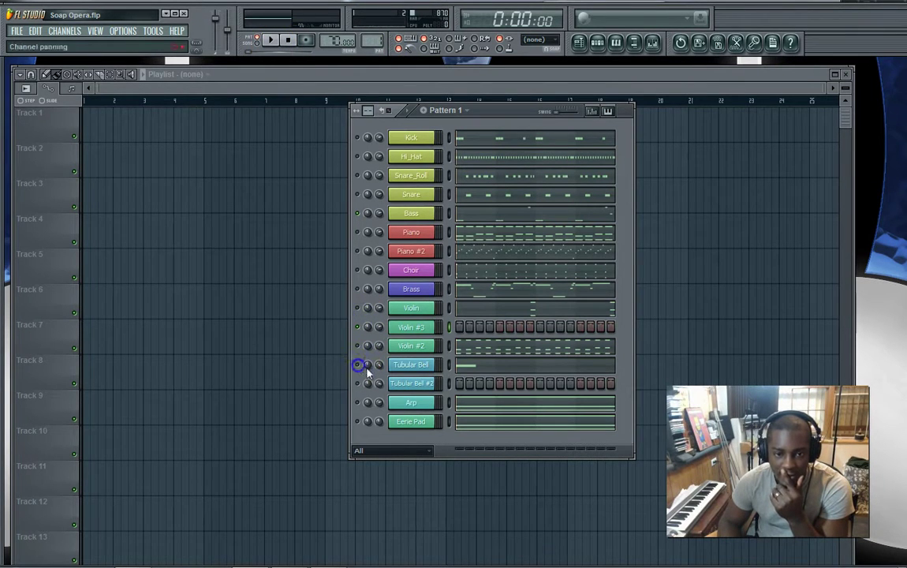
Test playback, then arm recording and start performing the live violin part
{"action": "left_click", "coordinate": [269, 41]}
{"action": "key", "text": "space"}
{"action": "left_click", "coordinate": [287, 41]}
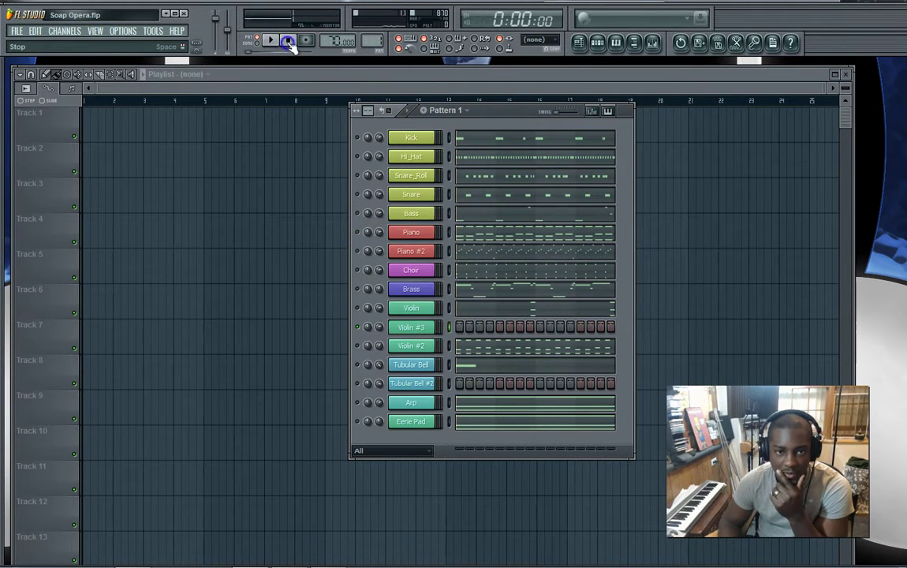
{"action": "left_click", "coordinate": [305, 40]}
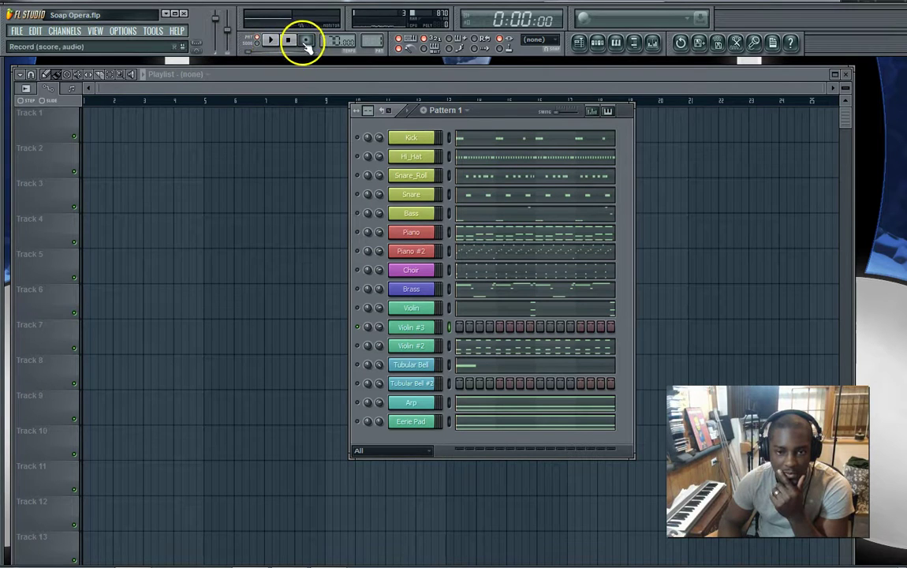
{"action": "left_click", "coordinate": [269, 41]}
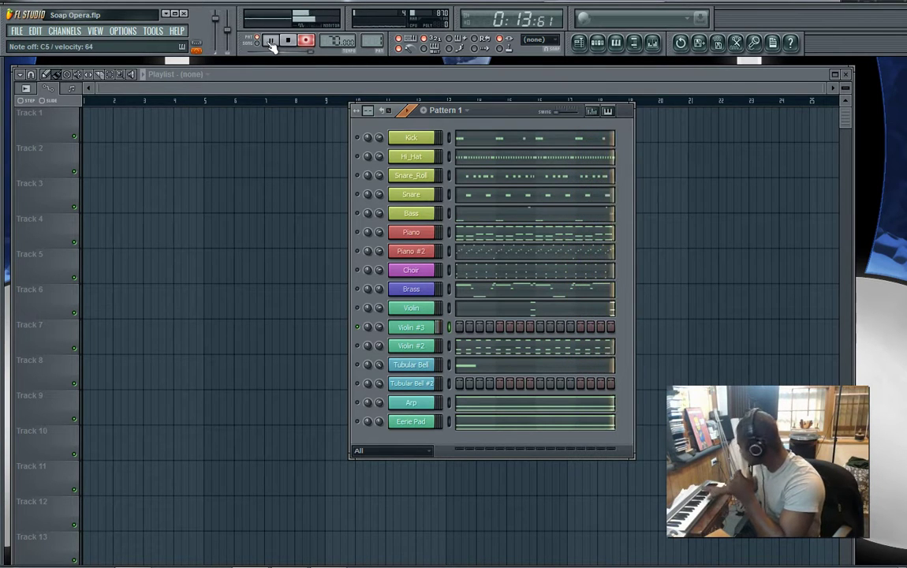
Stop the violin recording and keep audio output on Line Out (Scarlett) after trying Focusrite ASIO
{"action": "left_click", "coordinate": [286, 40]}
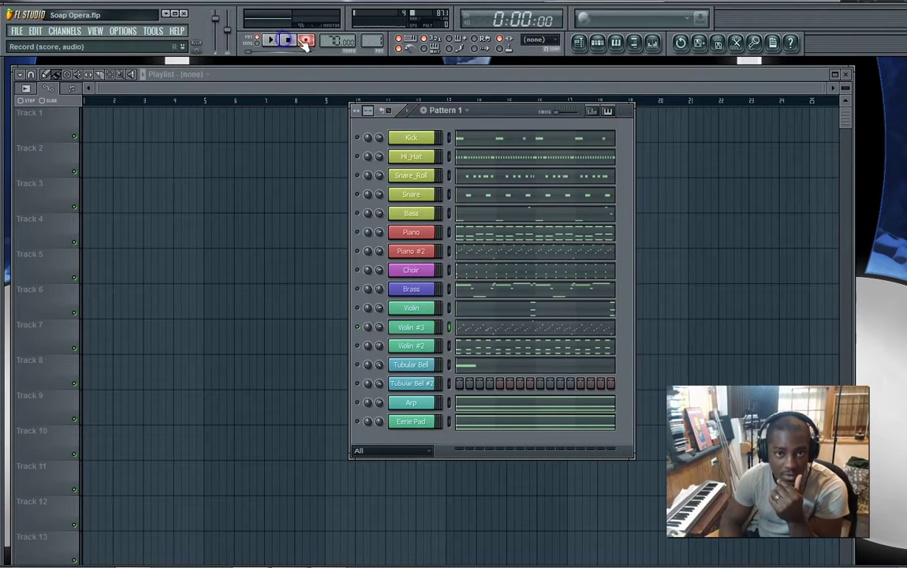
{"action": "left_click", "coordinate": [122, 30]}
{"action": "left_click", "coordinate": [136, 65]}
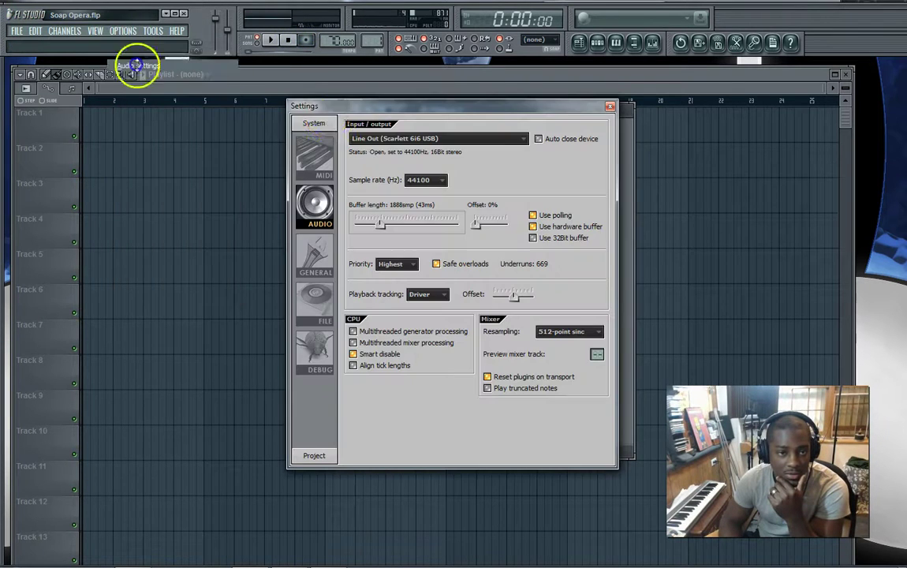
{"action": "left_click", "coordinate": [381, 138]}
{"action": "left_click", "coordinate": [403, 226]}
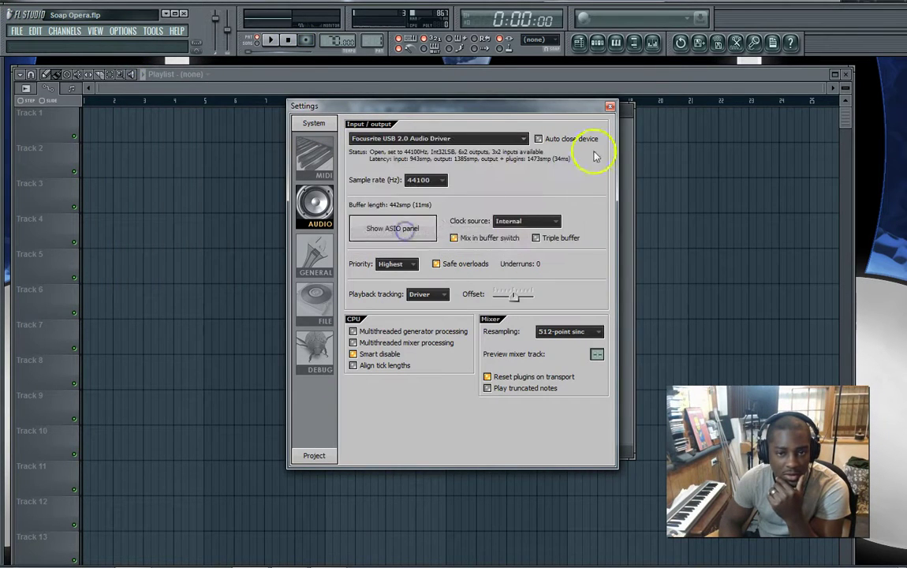
{"action": "left_click", "coordinate": [442, 140]}
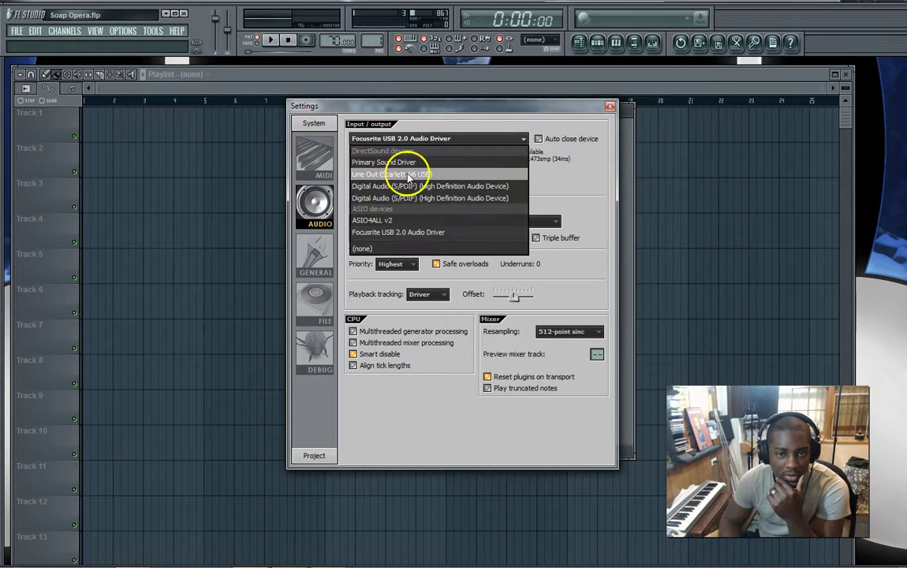
{"action": "left_click", "coordinate": [410, 175]}
{"action": "left_click", "coordinate": [610, 106]}
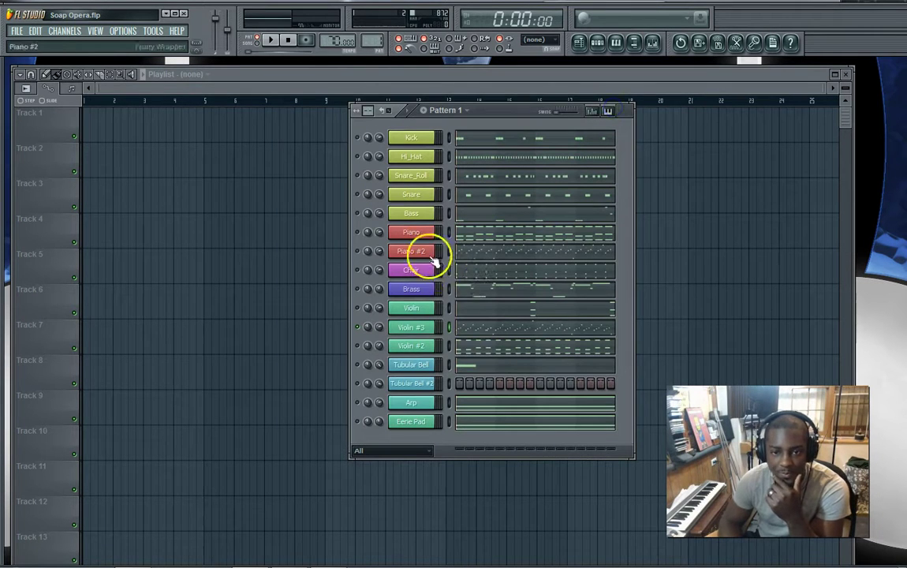
{"action": "left_click", "coordinate": [482, 328]}
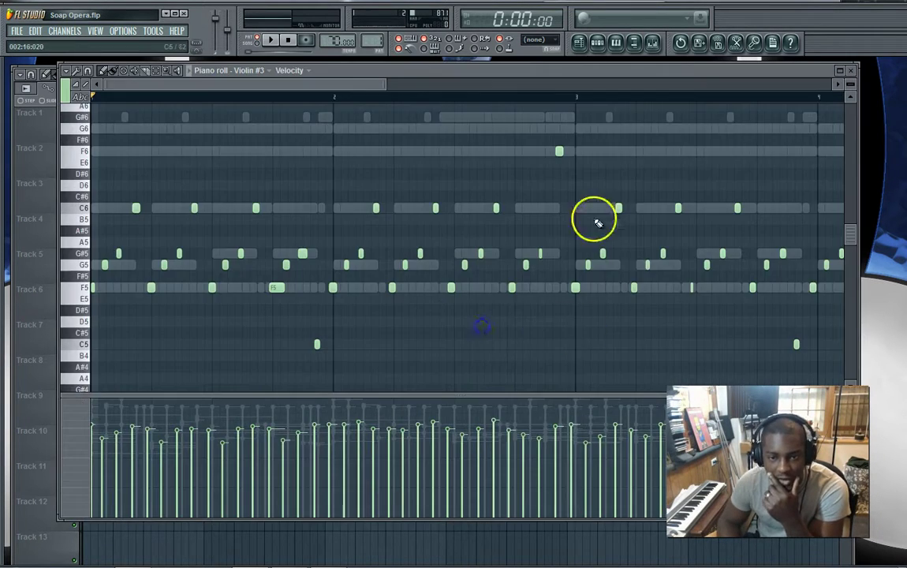
{"action": "left_click", "coordinate": [271, 42]}
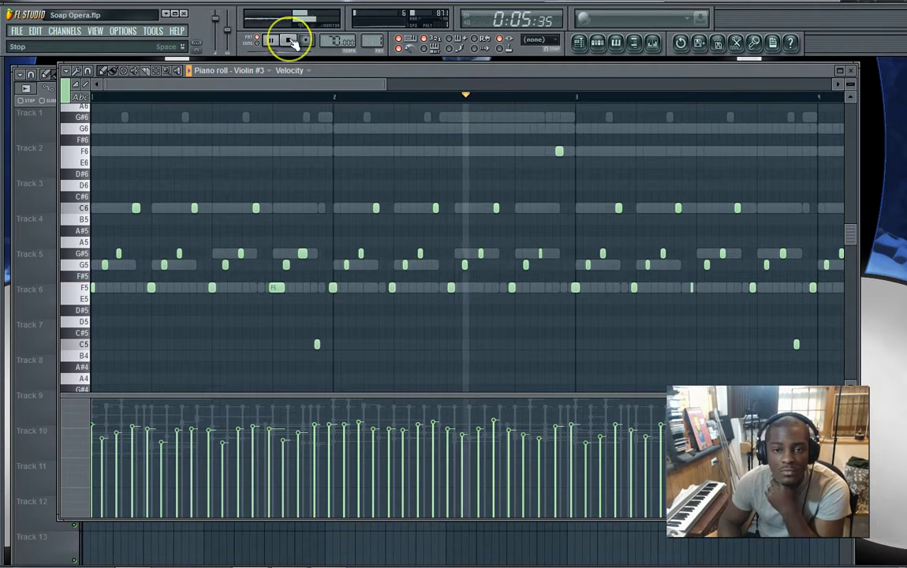
{"action": "left_click", "coordinate": [290, 40]}
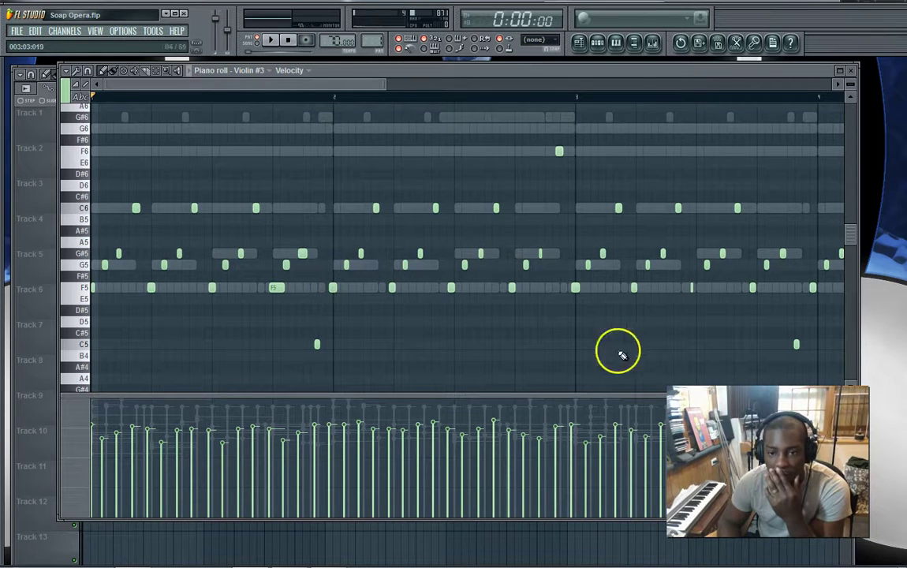
{"action": "left_click_drag", "start_coordinate": [318, 81], "coordinate": [214, 81]}
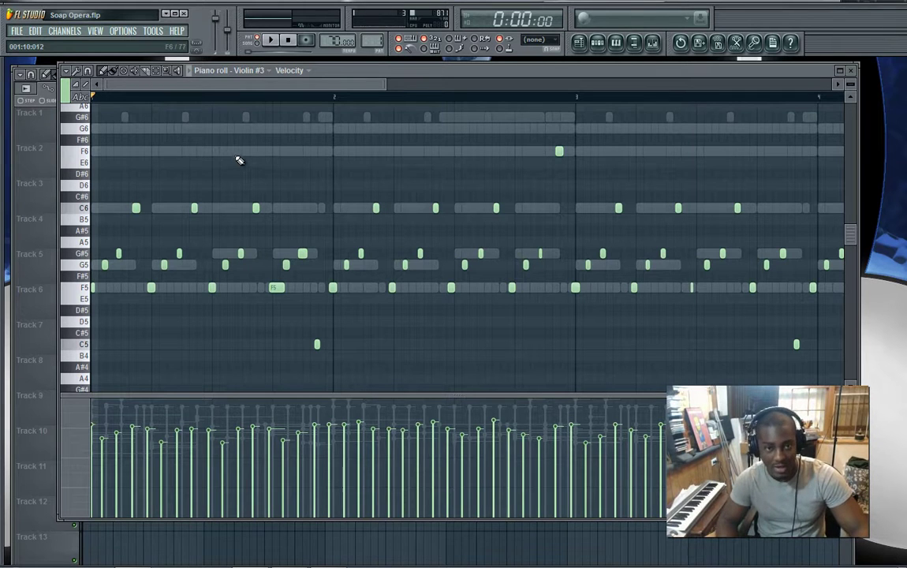
{"action": "left_click", "coordinate": [263, 82]}
Select all Violin #3 notes with Ctrl+A and preview grid snapping in the Alt+Q quantizer
{"action": "key", "text": "ctrl+a"}
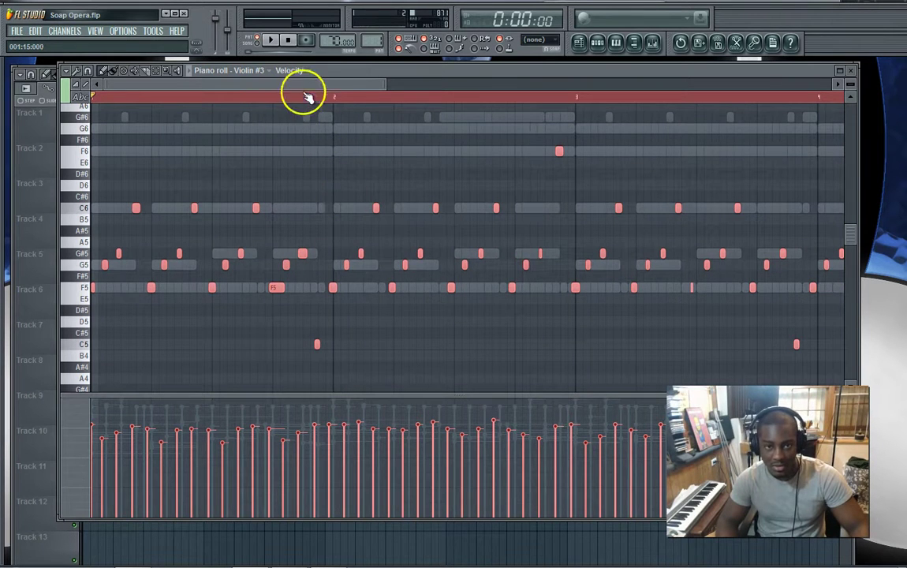
{"action": "left_click_drag", "start_coordinate": [304, 91], "coordinate": [265, 95]}
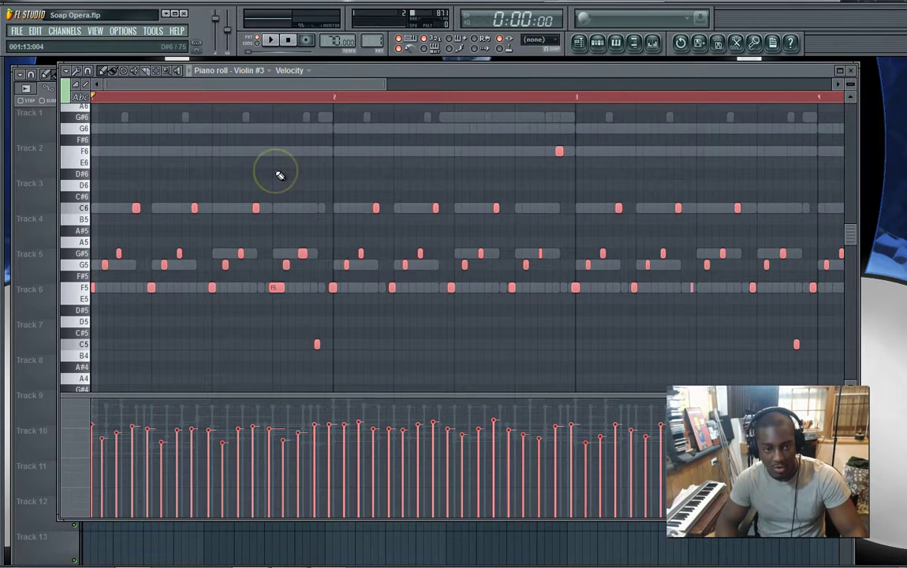
{"action": "key", "text": "alt+q"}
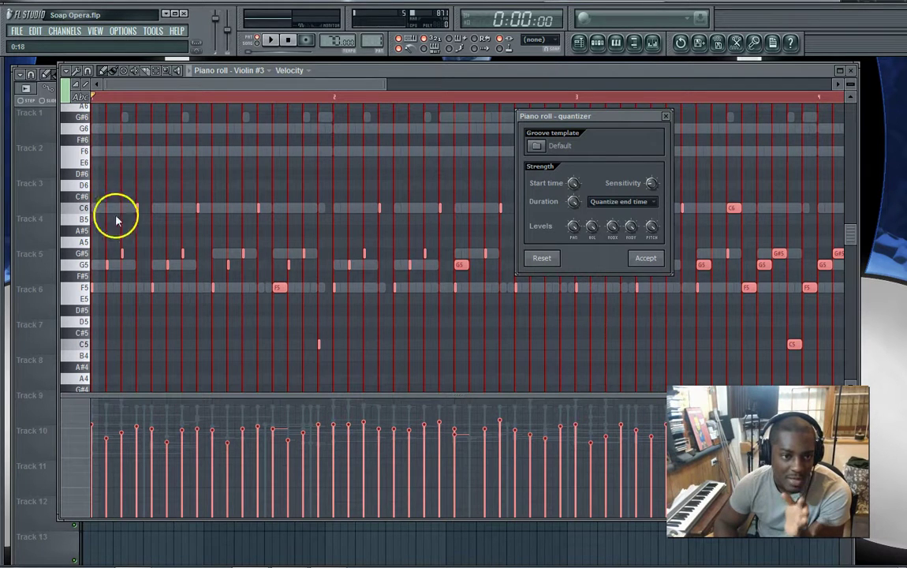
Set the quantizer's Duration option to 'Quantize duration' and accept it for the Violin #3 notes
{"action": "left_click", "coordinate": [614, 203]}
{"action": "left_click", "coordinate": [620, 250]}
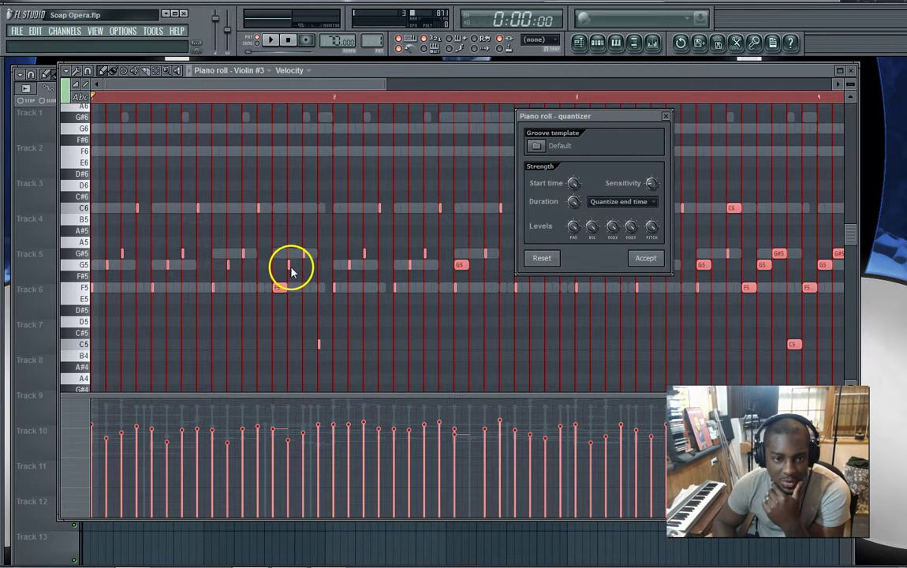
{"action": "left_click", "coordinate": [601, 202]}
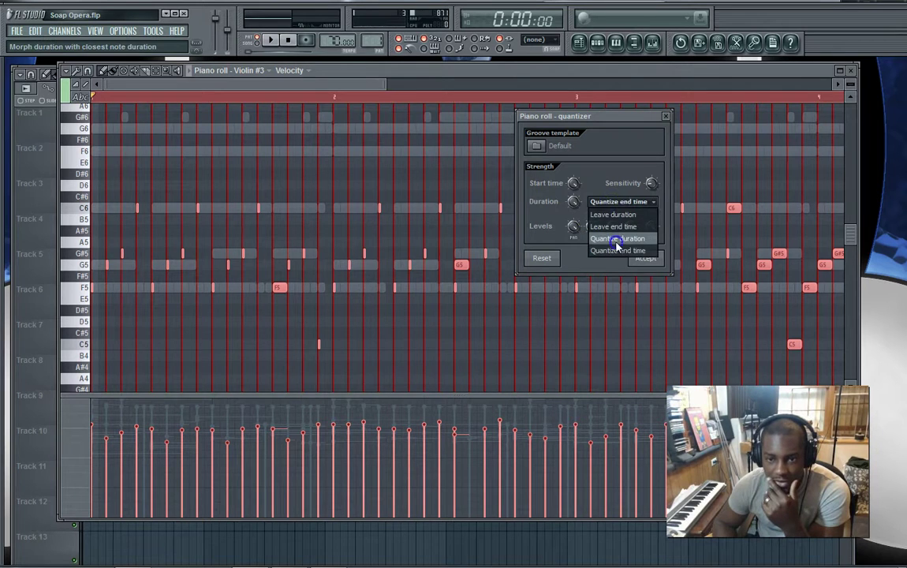
{"action": "left_click", "coordinate": [617, 239]}
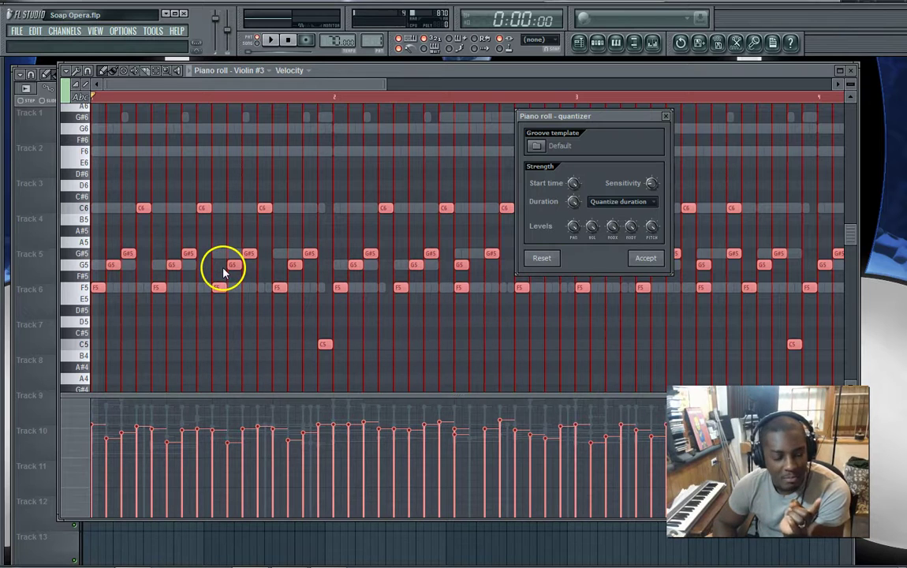
{"action": "left_click", "coordinate": [636, 202]}
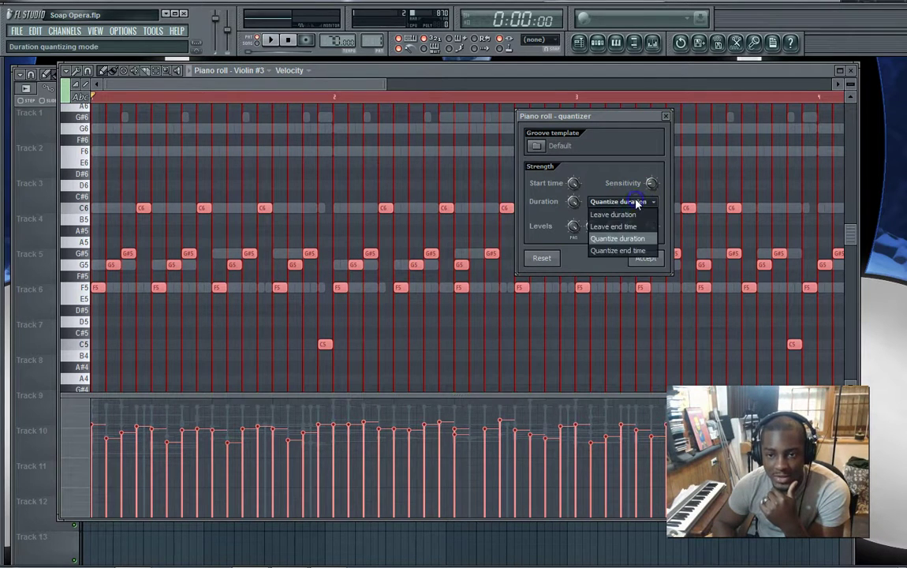
{"action": "left_click", "coordinate": [611, 227]}
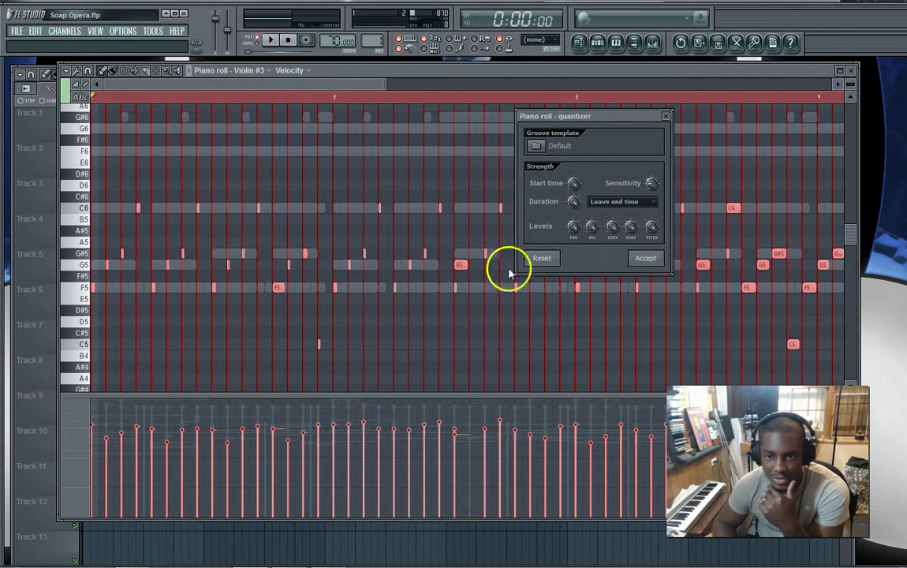
{"action": "left_click", "coordinate": [599, 202]}
{"action": "left_click", "coordinate": [613, 215]}
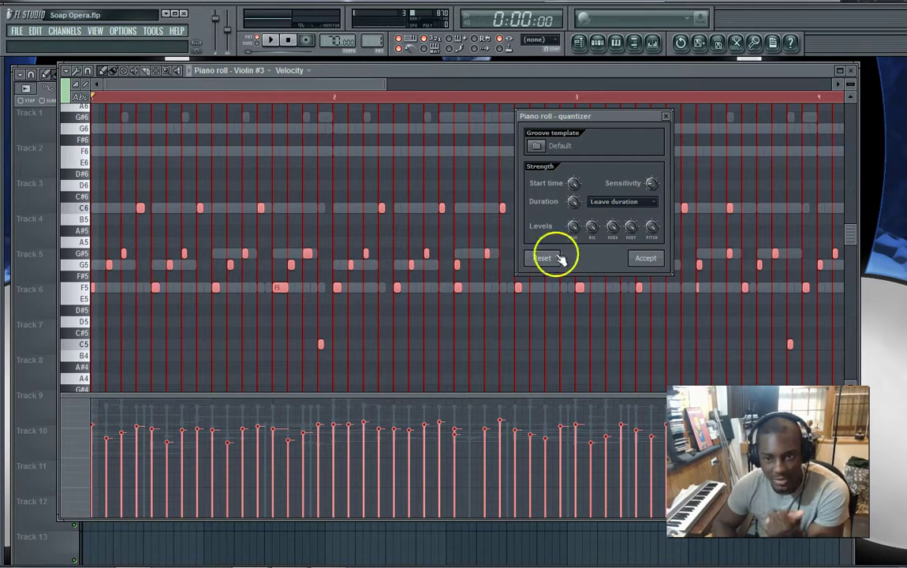
{"action": "left_click", "coordinate": [603, 202]}
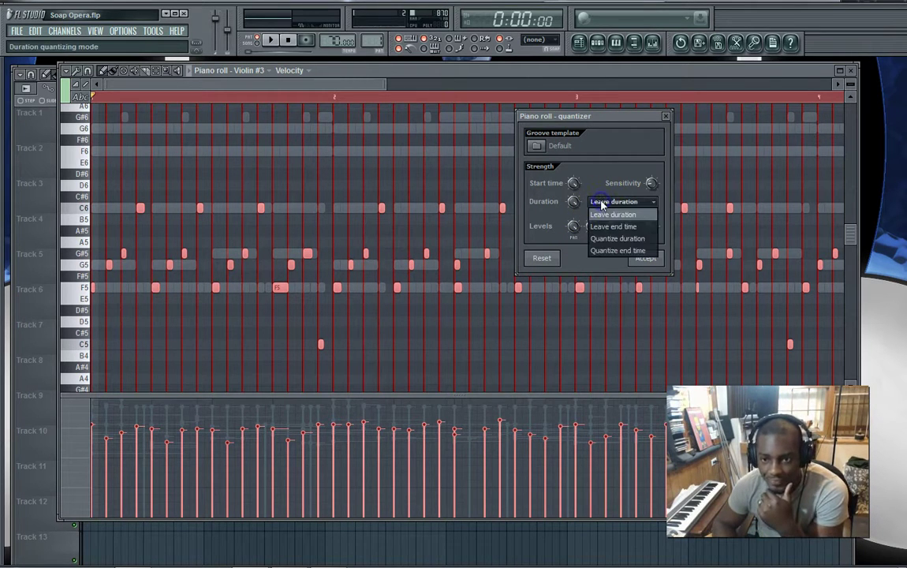
{"action": "left_click", "coordinate": [620, 239]}
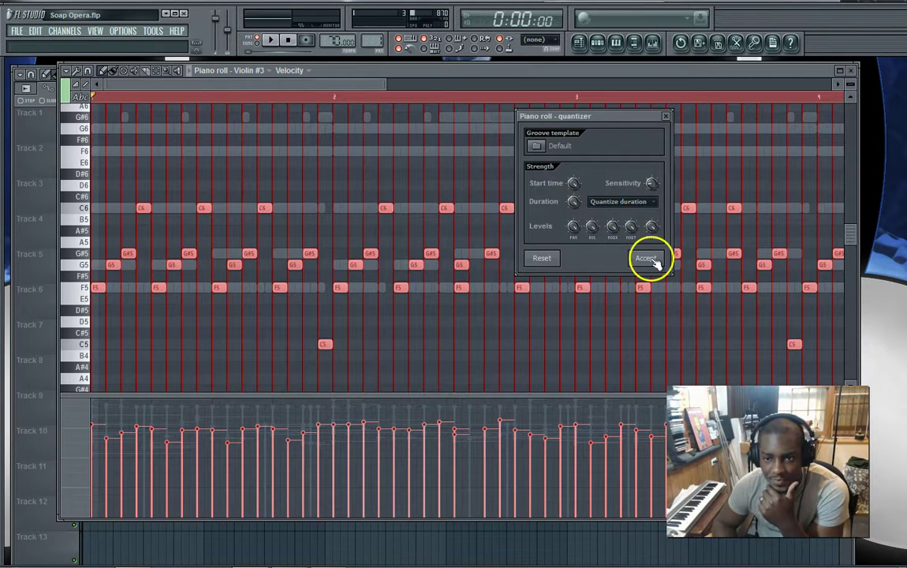
{"action": "left_click", "coordinate": [643, 259]}
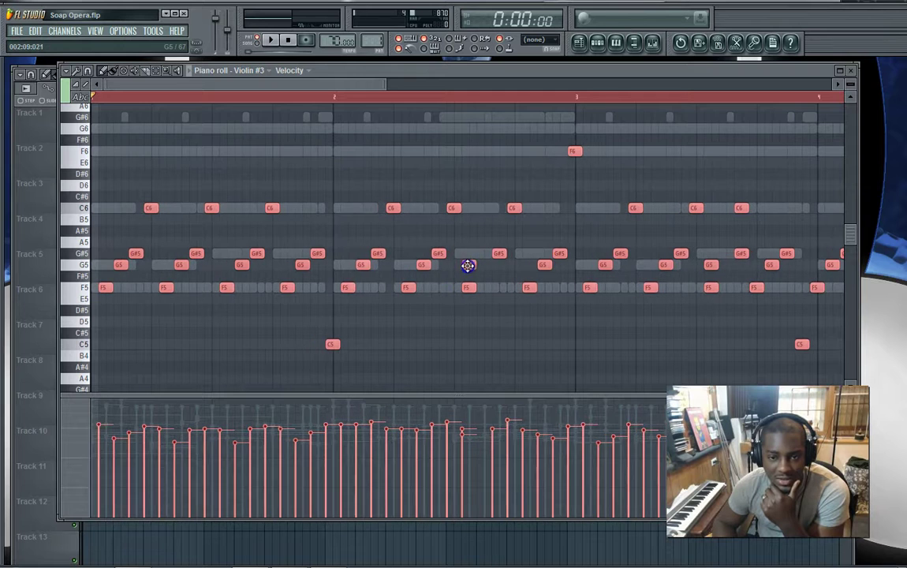
Nudge the stray G5 notes slightly later in time
{"action": "left_click", "coordinate": [471, 257]}
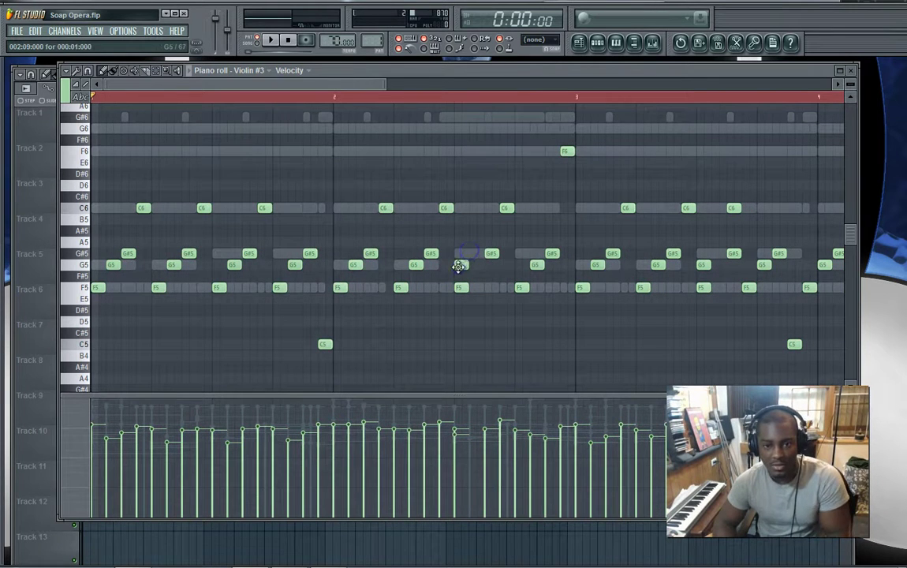
{"action": "left_click_drag", "start_coordinate": [461, 263], "coordinate": [471, 272]}
{"action": "left_click_drag", "start_coordinate": [336, 86], "coordinate": [456, 112]}
{"action": "left_click_drag", "start_coordinate": [405, 274], "coordinate": [424, 272]}
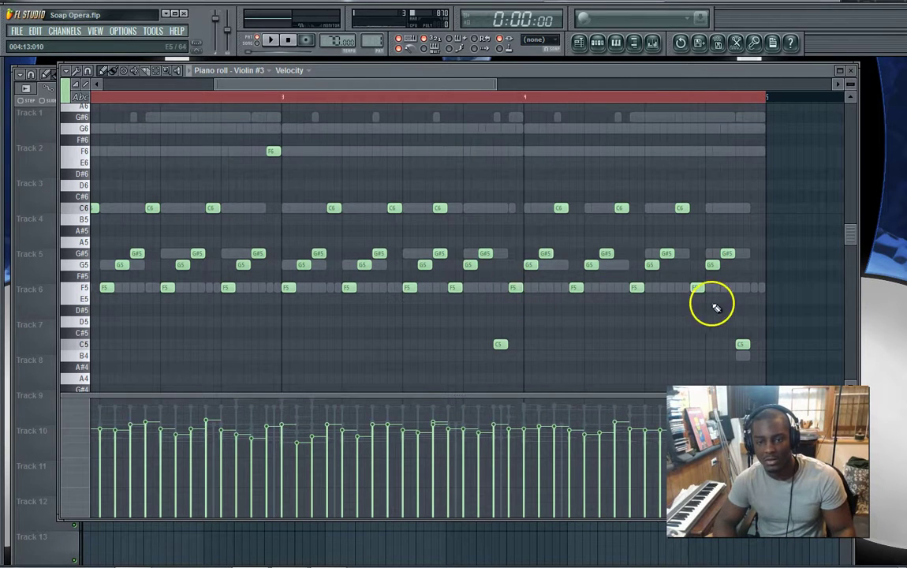
Shift the group of 15 notes in bar 4 slightly later
{"action": "left_click_drag", "start_coordinate": [758, 359], "coordinate": [693, 334]}
{"action": "left_click_drag", "start_coordinate": [742, 310], "coordinate": [513, 173]}
{"action": "mouse_move", "coordinate": [510, 289]}
{"action": "left_mouse_down"}
{"action": "mouse_move", "coordinate": [536, 289]}
{"action": "mouse_move", "coordinate": [526, 294]}
{"action": "left_mouse_up"}
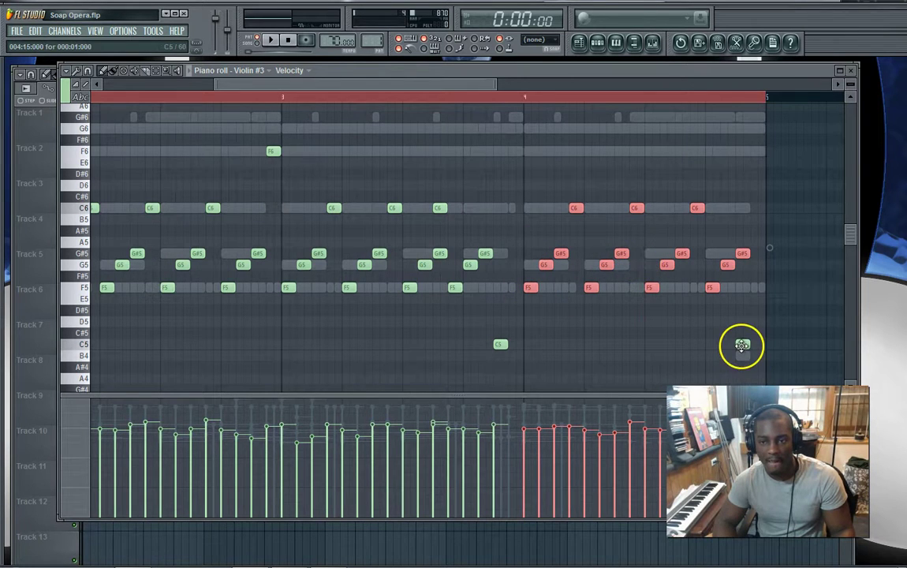
Play back from bar 4, then move the final C5 note slightly later
{"action": "left_click", "coordinate": [517, 97]}
{"action": "key", "text": "space"}
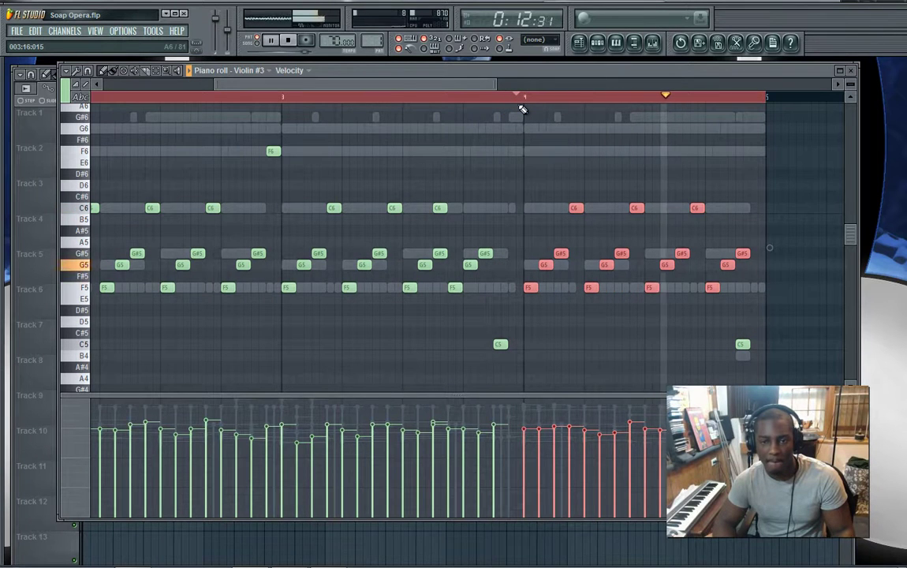
{"action": "key", "text": "space"}
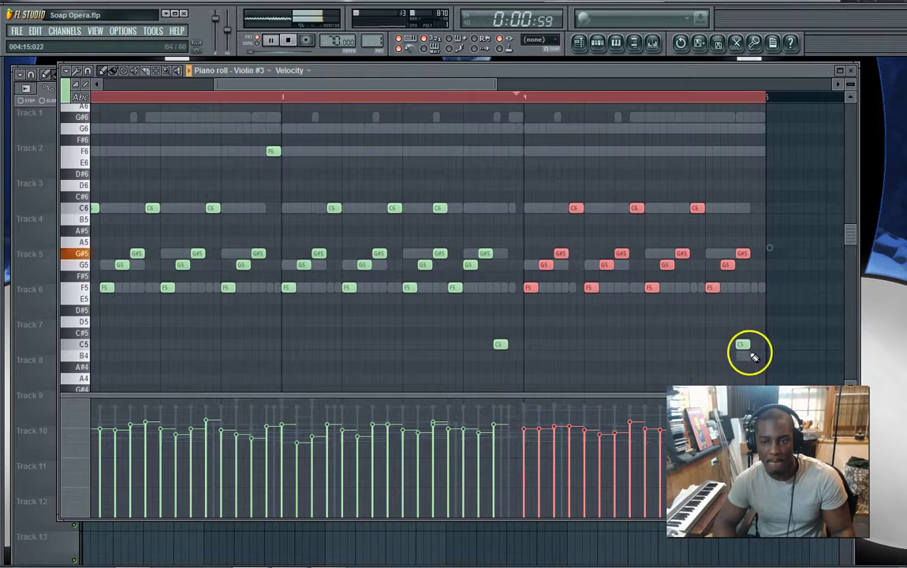
{"action": "mouse_move", "coordinate": [743, 346]}
{"action": "left_mouse_down"}
{"action": "mouse_move", "coordinate": [758, 355]}
{"action": "mouse_move", "coordinate": [757, 345]}
{"action": "left_mouse_up"}
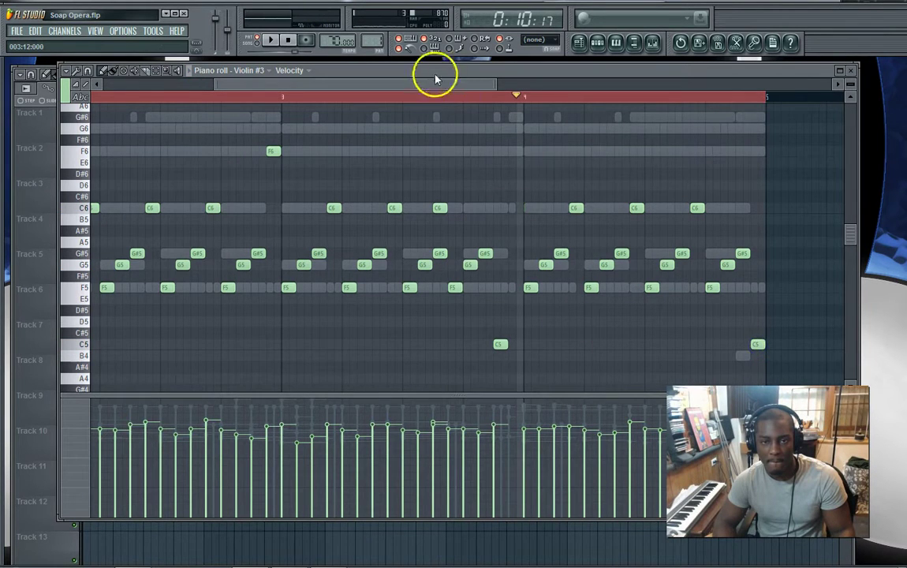
{"action": "left_click_drag", "start_coordinate": [435, 83], "coordinate": [388, 85]}
{"action": "mouse_move", "coordinate": [639, 348]}
{"action": "left_mouse_down"}
{"action": "mouse_move", "coordinate": [653, 357]}
{"action": "mouse_move", "coordinate": [653, 341]}
{"action": "left_mouse_up"}
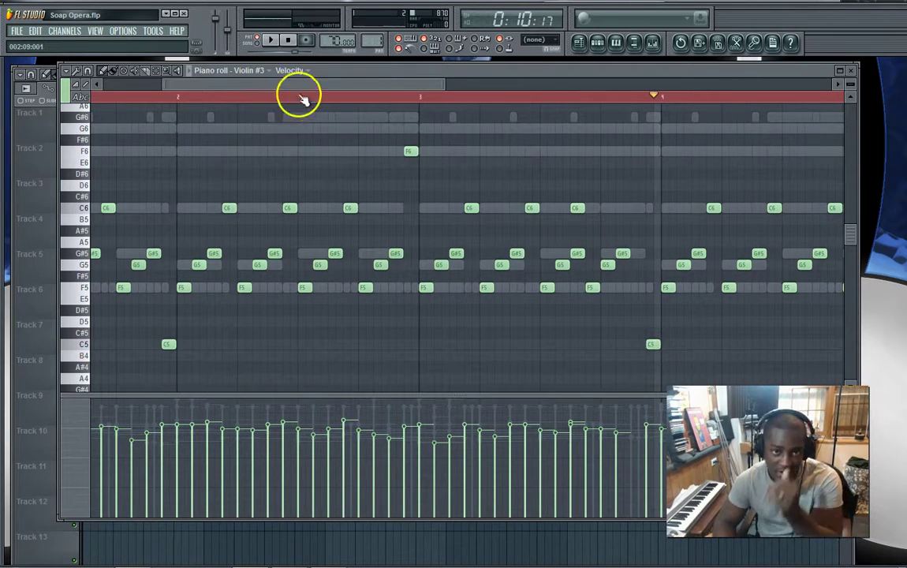
{"action": "left_click_drag", "start_coordinate": [260, 85], "coordinate": [189, 79]}
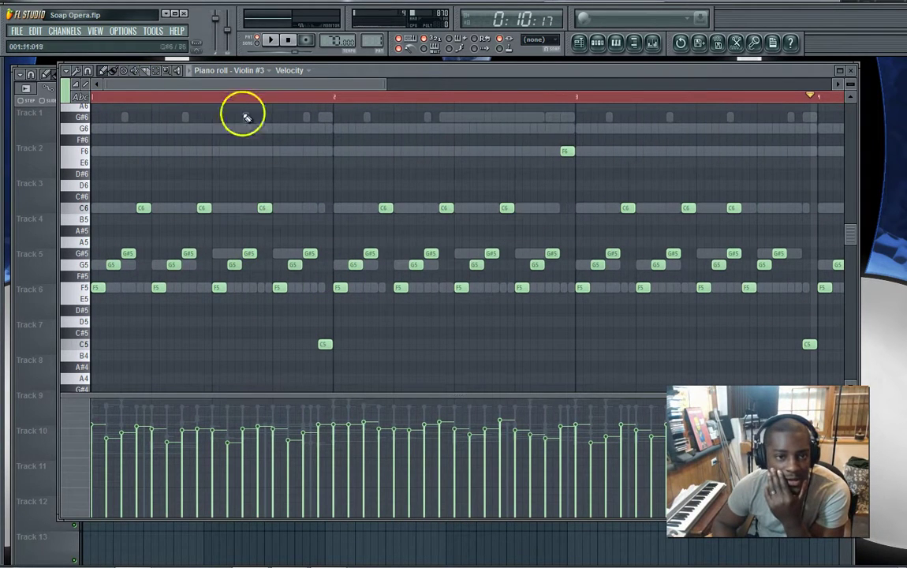
Check the audio settings, then play the adjusted part back to listen
{"action": "left_click", "coordinate": [123, 32]}
{"action": "left_click", "coordinate": [138, 65]}
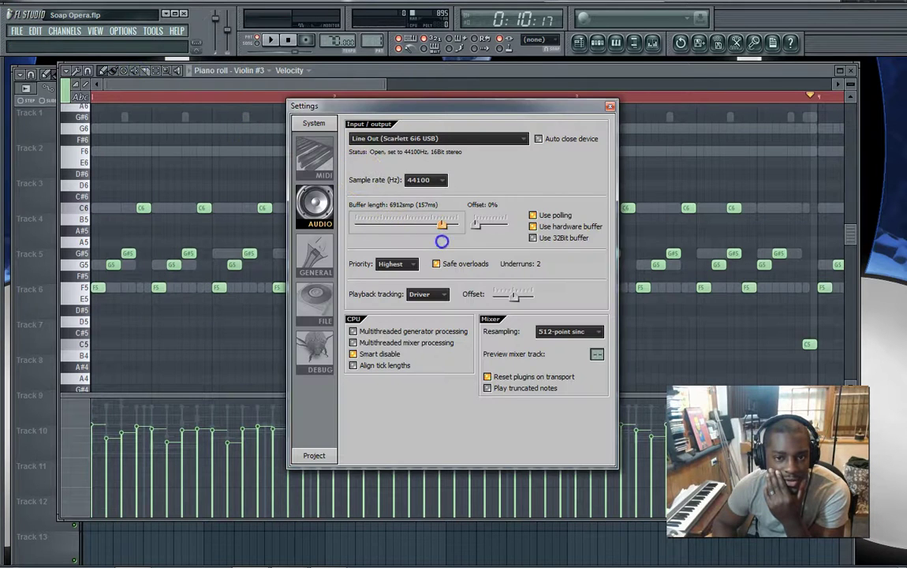
{"action": "left_click", "coordinate": [609, 106]}
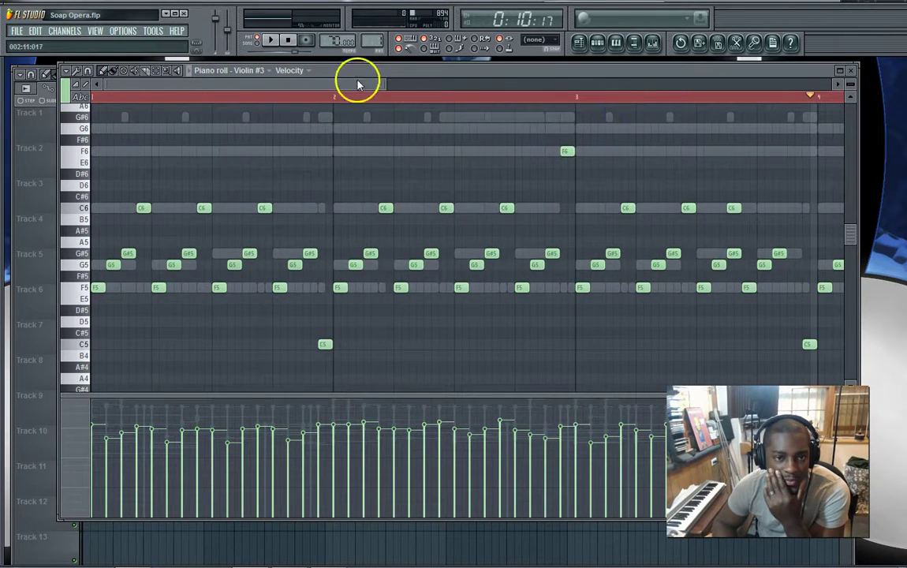
{"action": "left_click", "coordinate": [271, 40]}
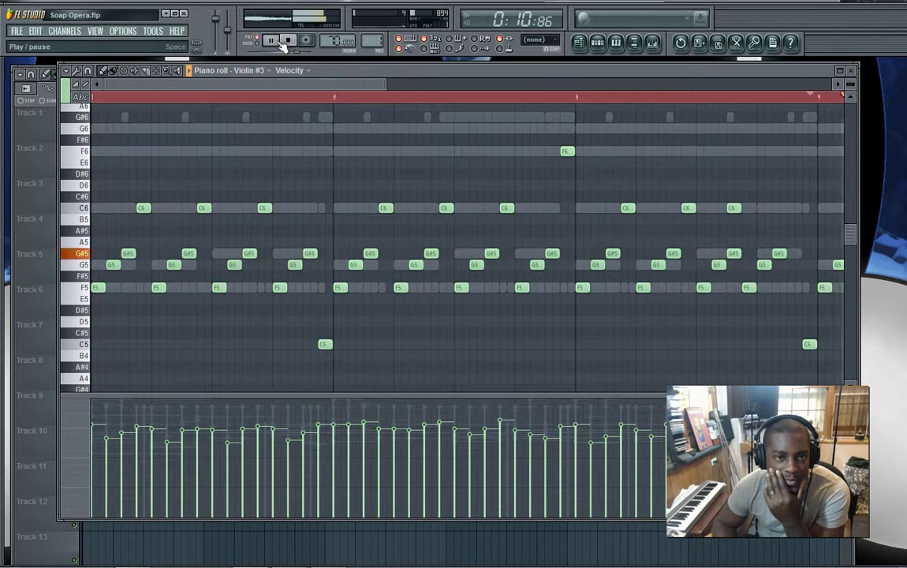
{"action": "left_click", "coordinate": [288, 39]}
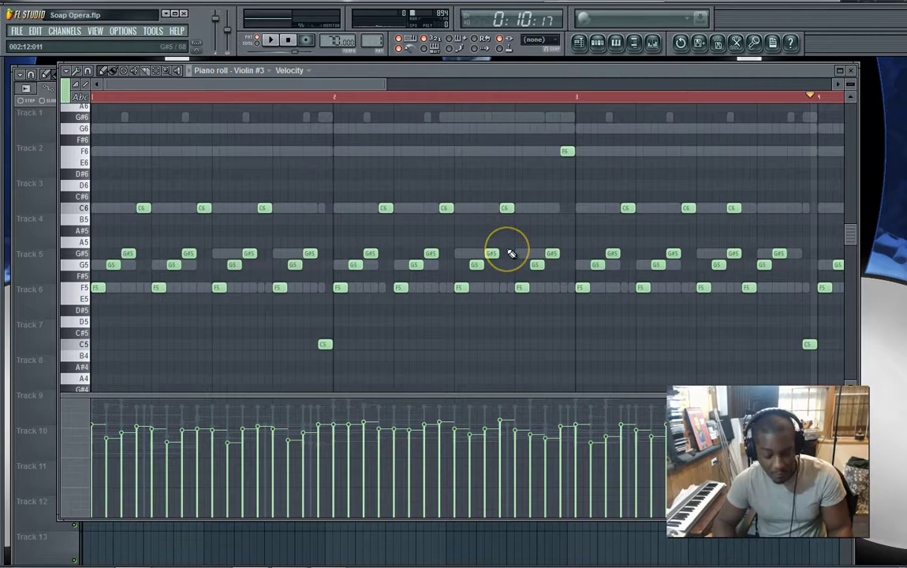
Shrink all Violin #3 notes to short slivers by dragging one selected note's edge, then deselect
{"action": "key", "text": "ctrl+a"}
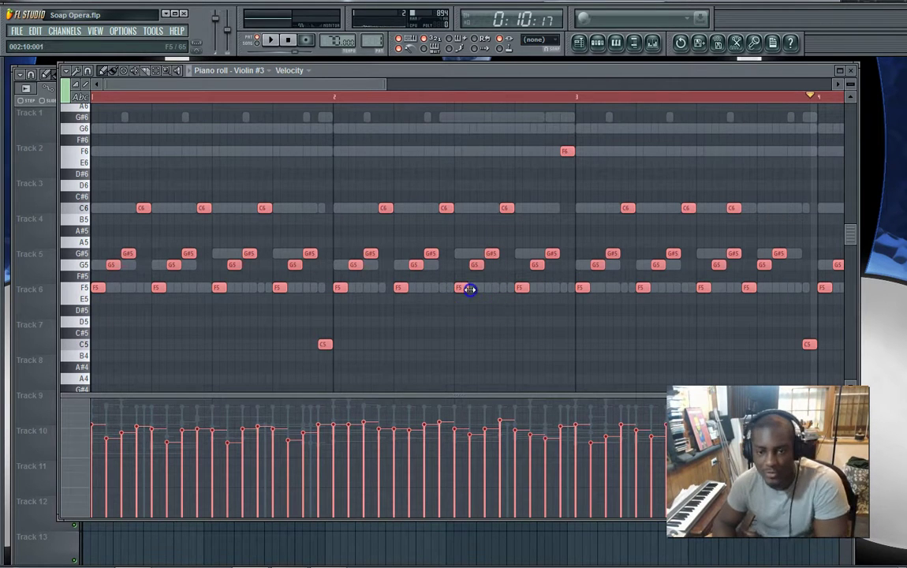
{"action": "left_click_drag", "start_coordinate": [470, 289], "coordinate": [463, 290]}
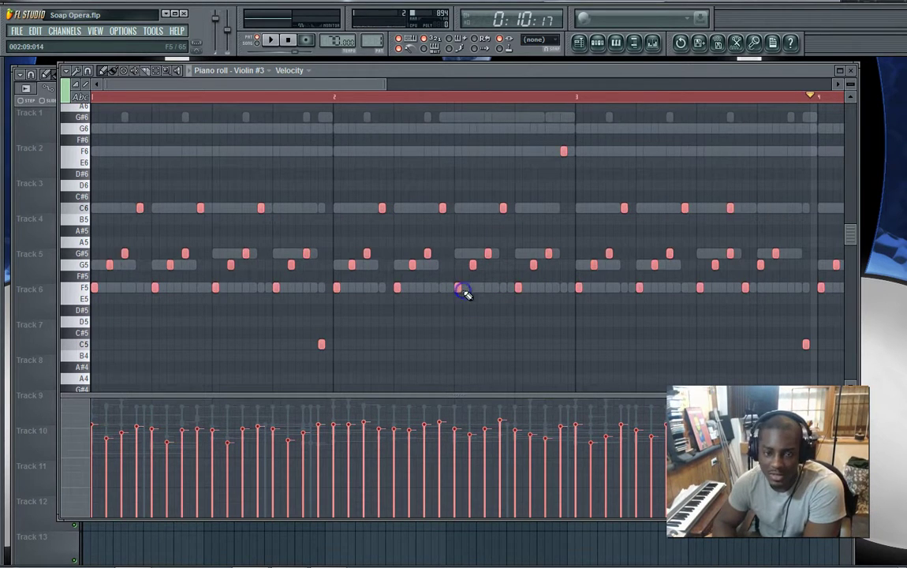
{"action": "left_click", "coordinate": [284, 101]}
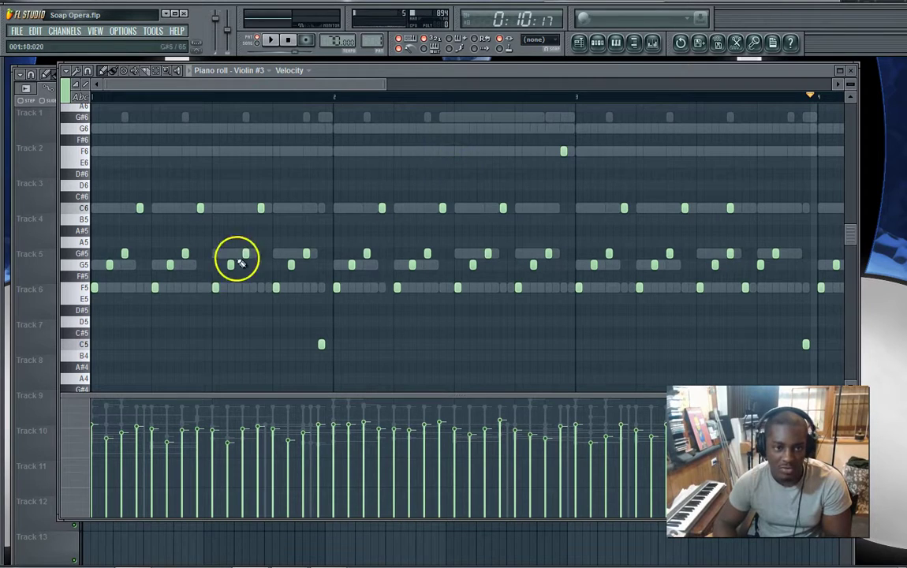
{"action": "left_click", "coordinate": [115, 264]}
{"action": "left_click", "coordinate": [115, 262]}
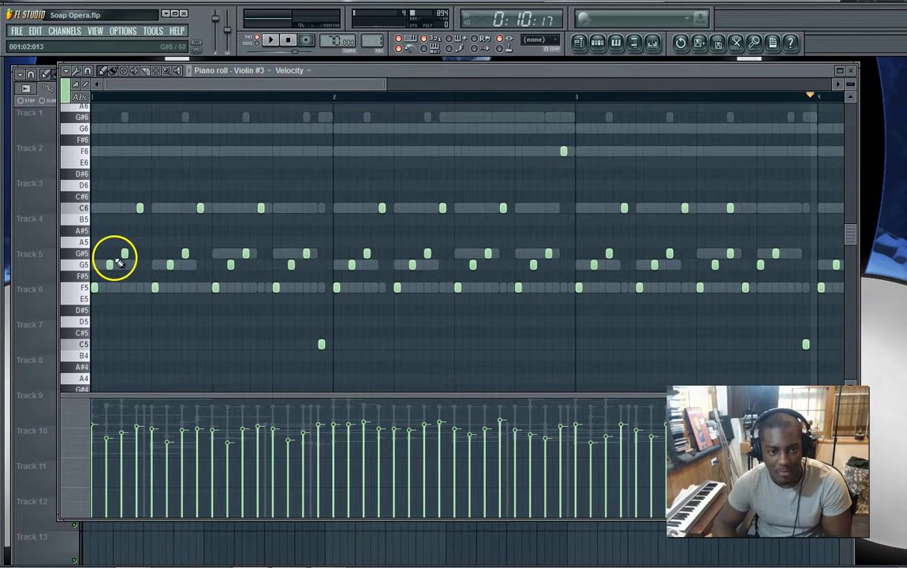
{"action": "mouse_move", "coordinate": [119, 262]}
{"action": "left_mouse_down"}
{"action": "mouse_move", "coordinate": [122, 271]}
{"action": "mouse_move", "coordinate": [129, 256]}
{"action": "mouse_move", "coordinate": [197, 276]}
{"action": "mouse_move", "coordinate": [442, 269]}
{"action": "mouse_move", "coordinate": [170, 271]}
{"action": "mouse_move", "coordinate": [198, 284]}
{"action": "left_mouse_up"}
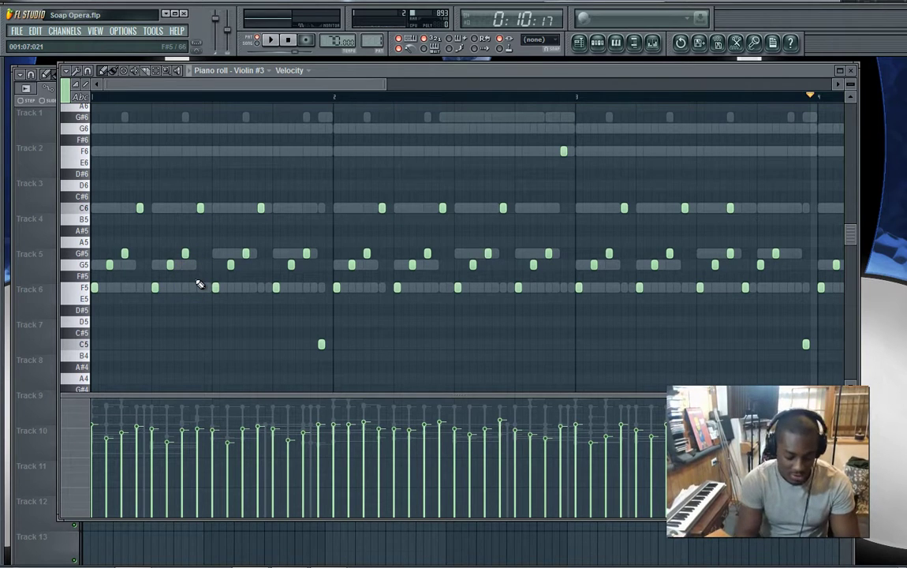
Preview the articulator, cancel it, and check a C6 note's position and length
{"action": "key", "text": "alt+l"}
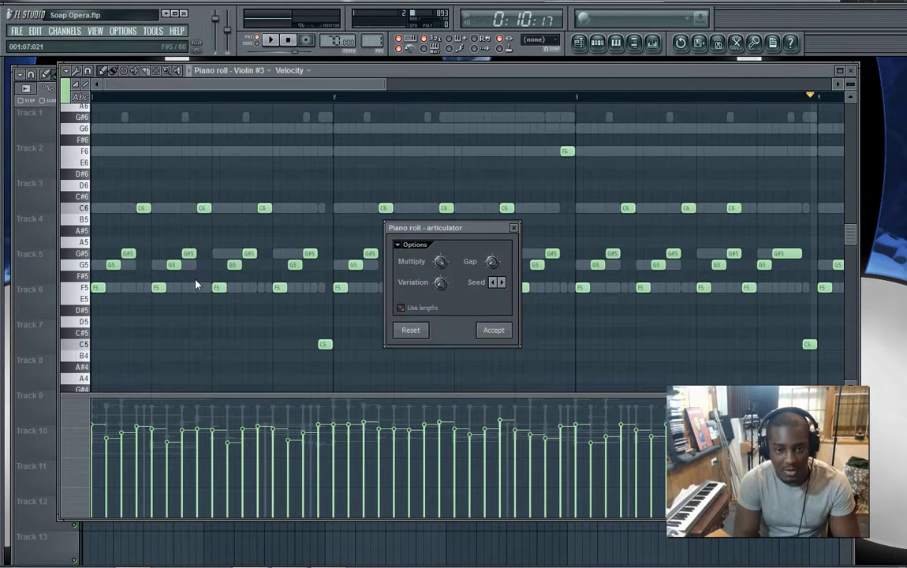
{"action": "mouse_move", "coordinate": [115, 262]}
{"action": "left_mouse_down"}
{"action": "mouse_move", "coordinate": [152, 215]}
{"action": "mouse_move", "coordinate": [138, 228]}
{"action": "mouse_move", "coordinate": [142, 217]}
{"action": "mouse_move", "coordinate": [150, 243]}
{"action": "left_mouse_up"}
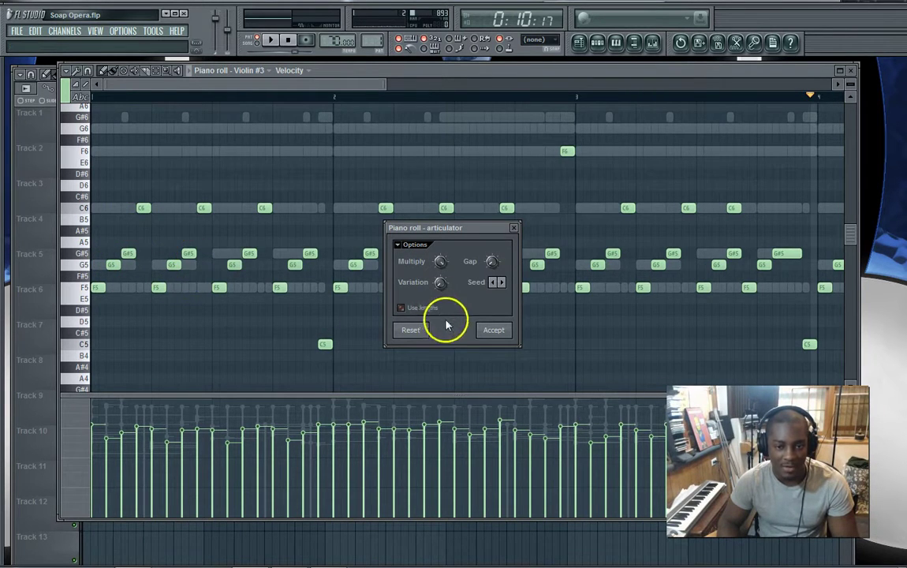
{"action": "left_click", "coordinate": [513, 228]}
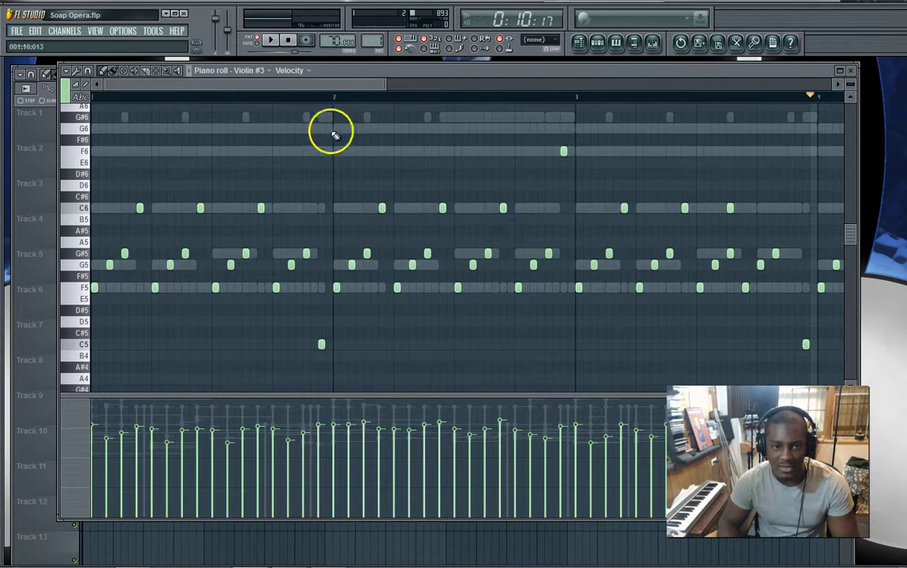
{"action": "key", "text": "F6"}
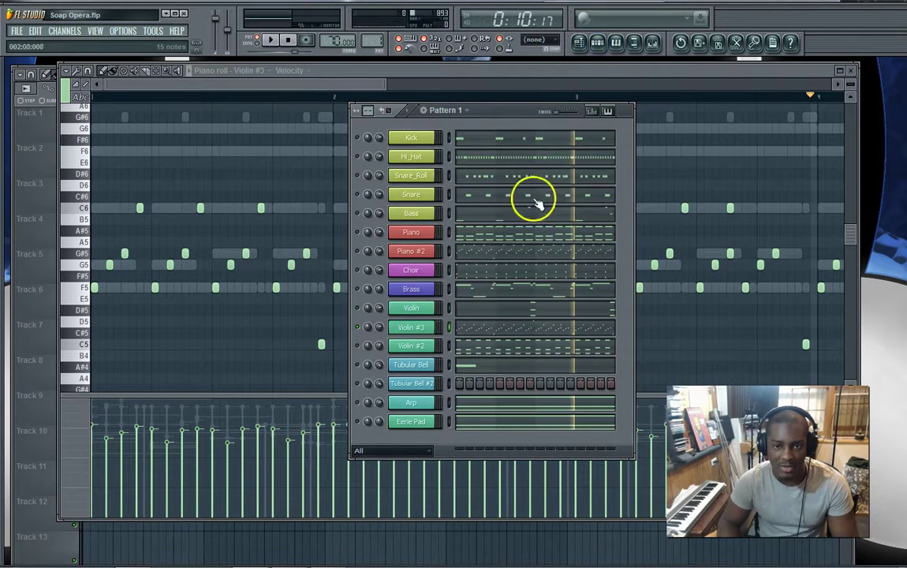
{"action": "left_click", "coordinate": [346, 86]}
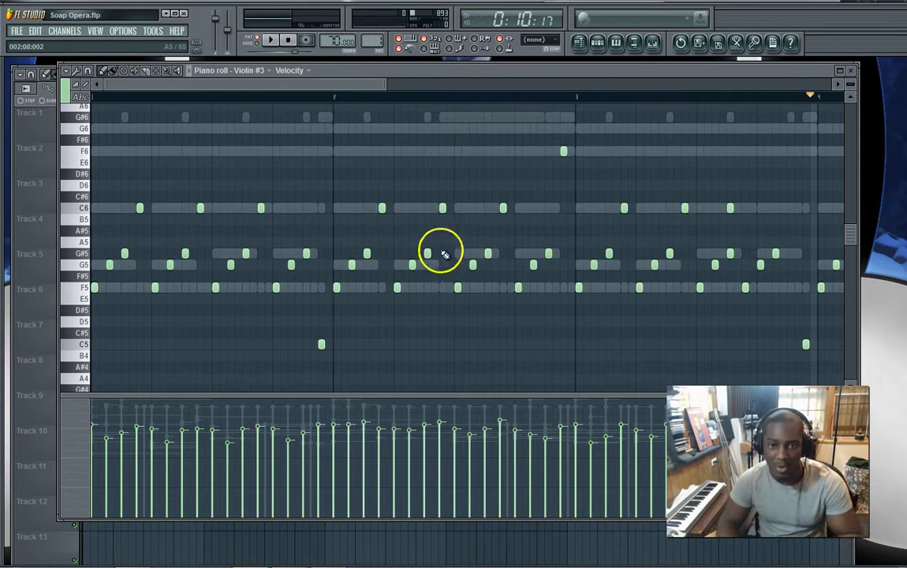
{"action": "left_click", "coordinate": [390, 209]}
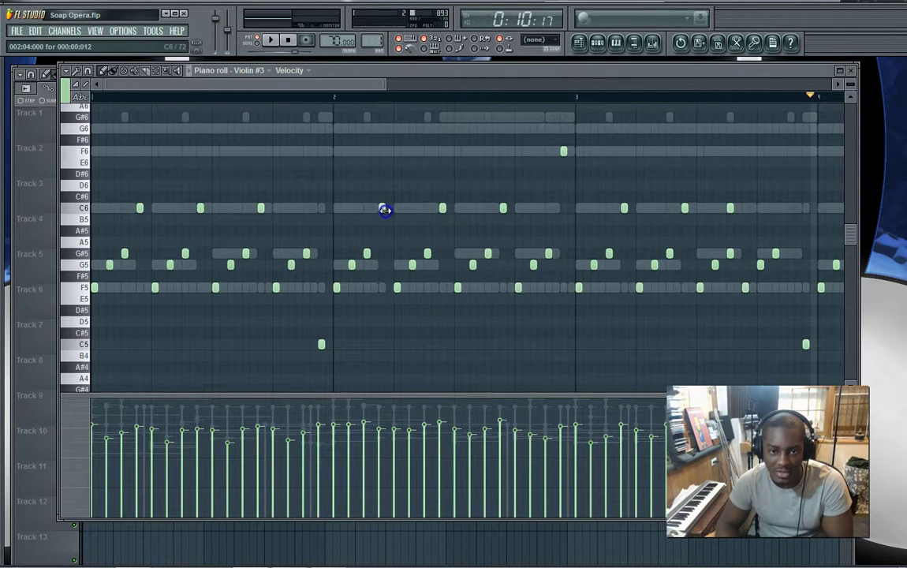
Apply the articulator's longer note lengths to the Violin #3 notes with Accept
{"action": "key", "text": "ctrl+a"}
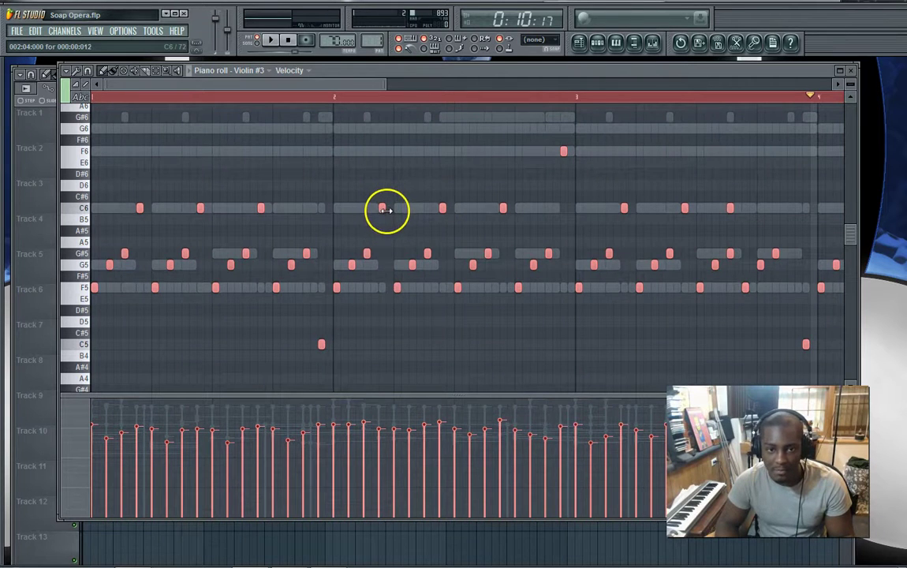
{"action": "left_click_drag", "start_coordinate": [386, 210], "coordinate": [386, 210]}
{"action": "left_click", "coordinate": [361, 188]}
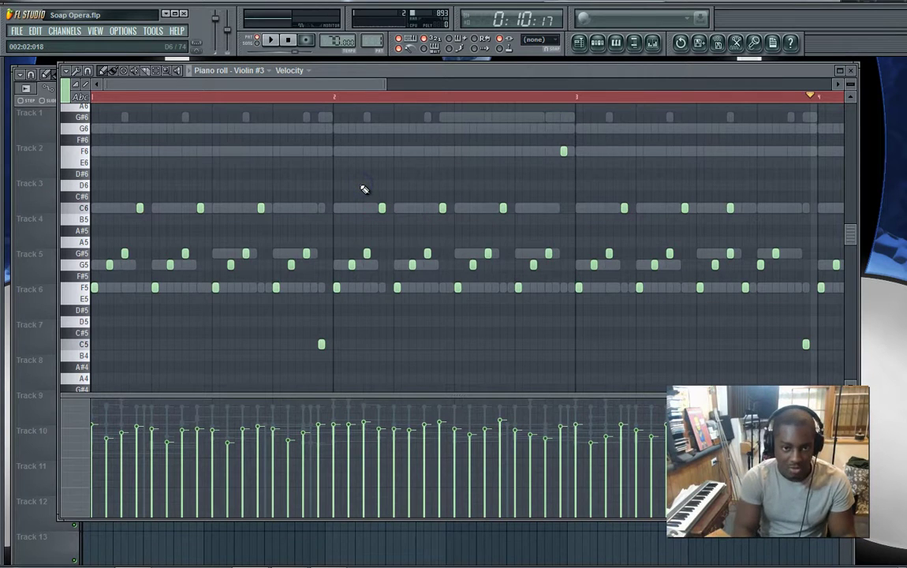
{"action": "key", "text": "alt+l"}
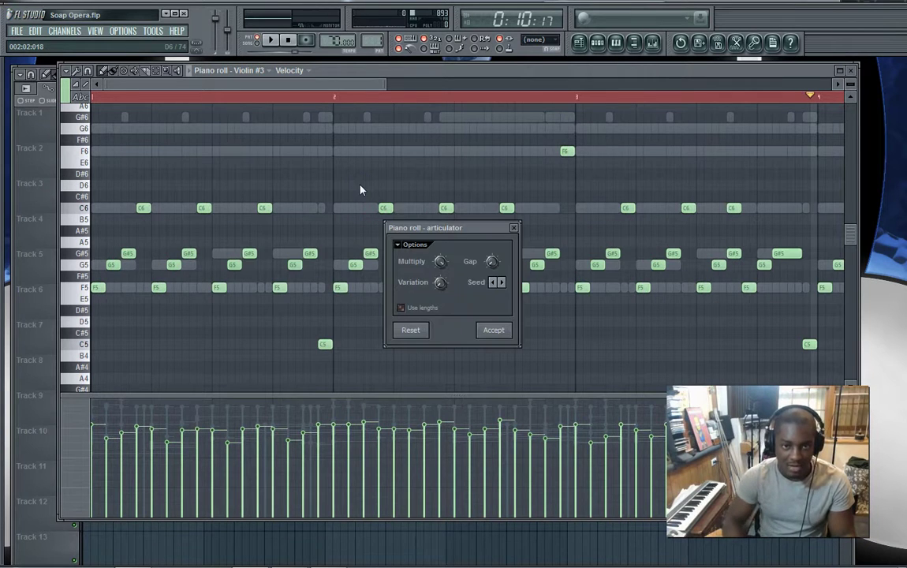
{"action": "left_click", "coordinate": [514, 229]}
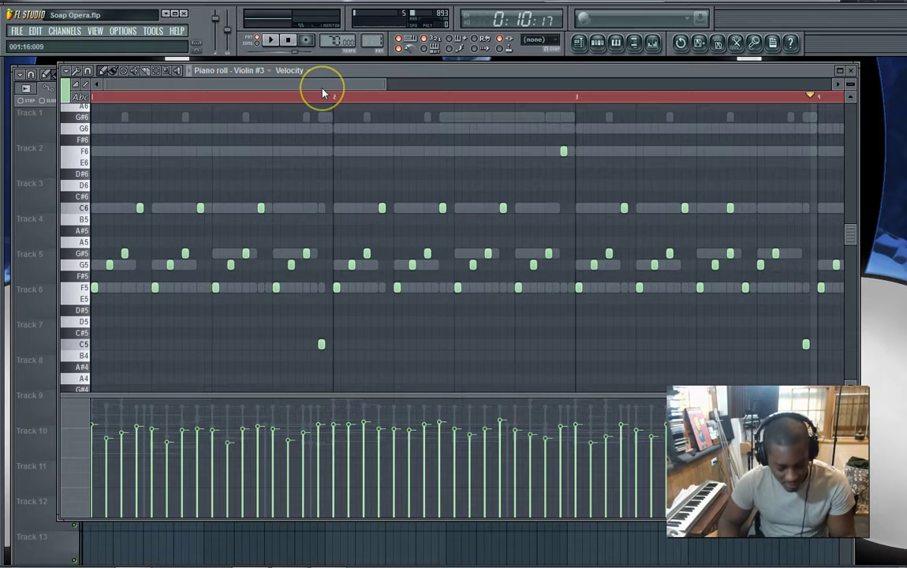
{"action": "key", "text": "alt+l"}
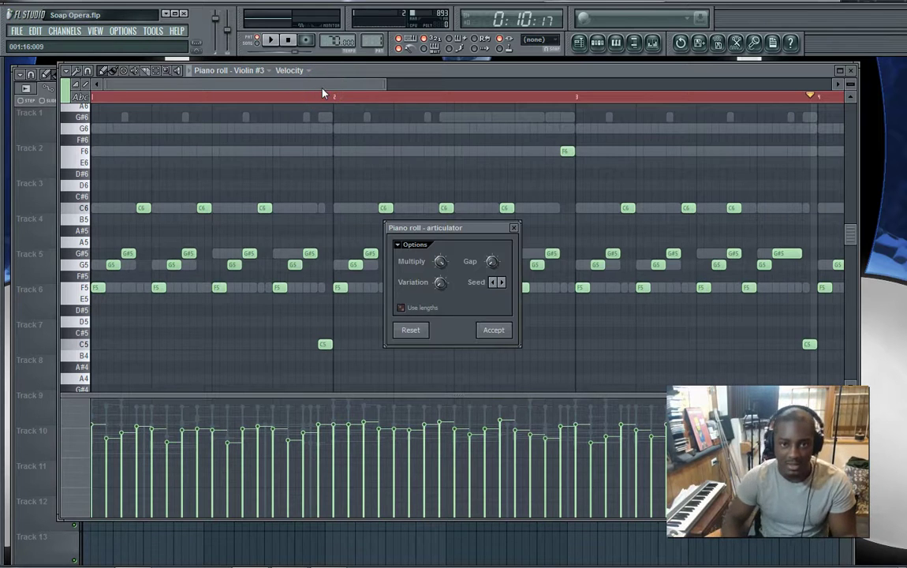
{"action": "left_click", "coordinate": [495, 331]}
{"action": "left_click_drag", "start_coordinate": [325, 89], "coordinate": [322, 88]}
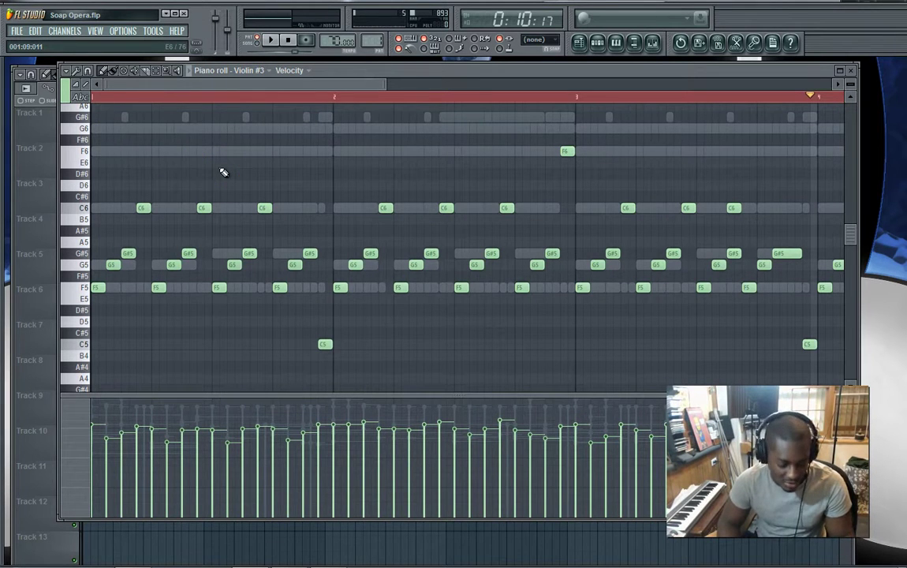
Select all Violin #3 notes and accept Tools > Quantize to snap them to the grid
{"action": "key", "text": "ctrl+a"}
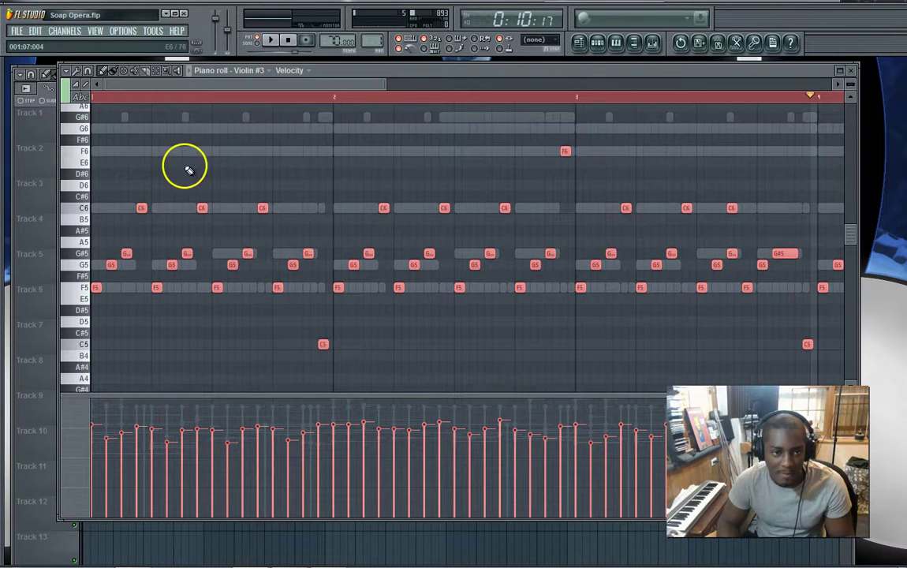
{"action": "left_click", "coordinate": [90, 71]}
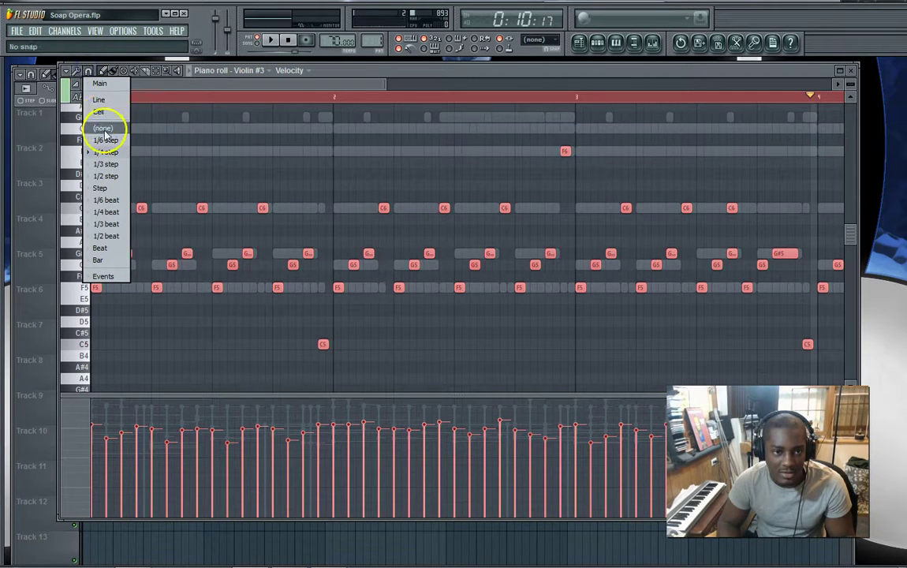
{"action": "left_click", "coordinate": [79, 72]}
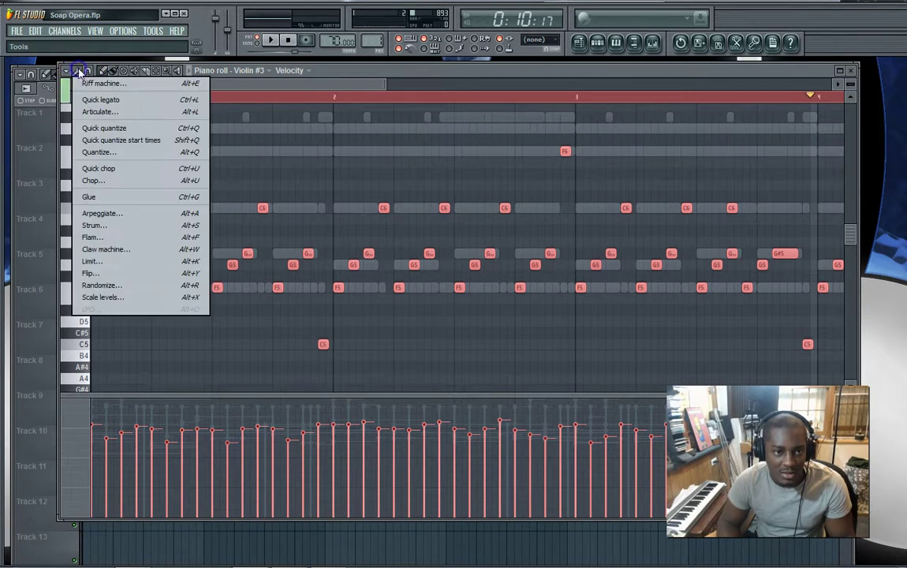
{"action": "left_click", "coordinate": [99, 153]}
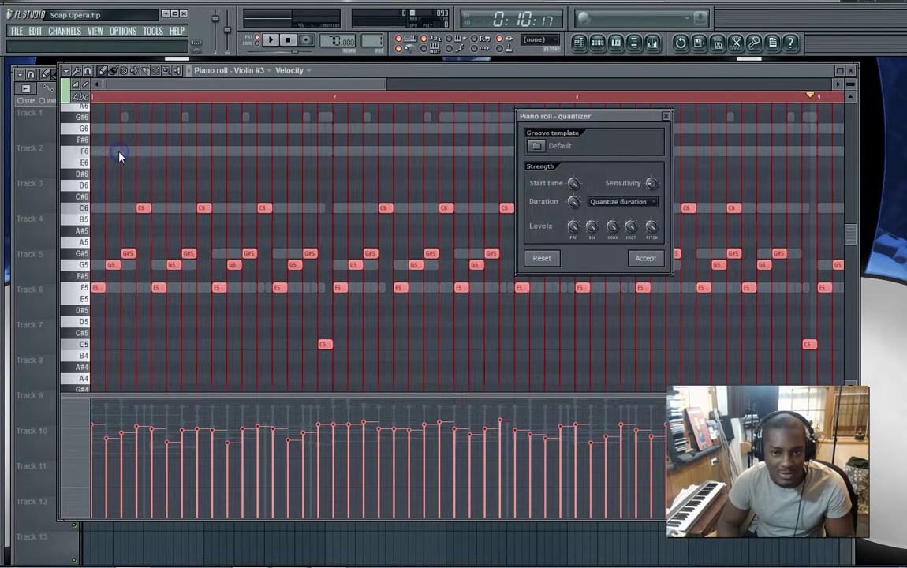
{"action": "left_click", "coordinate": [646, 258]}
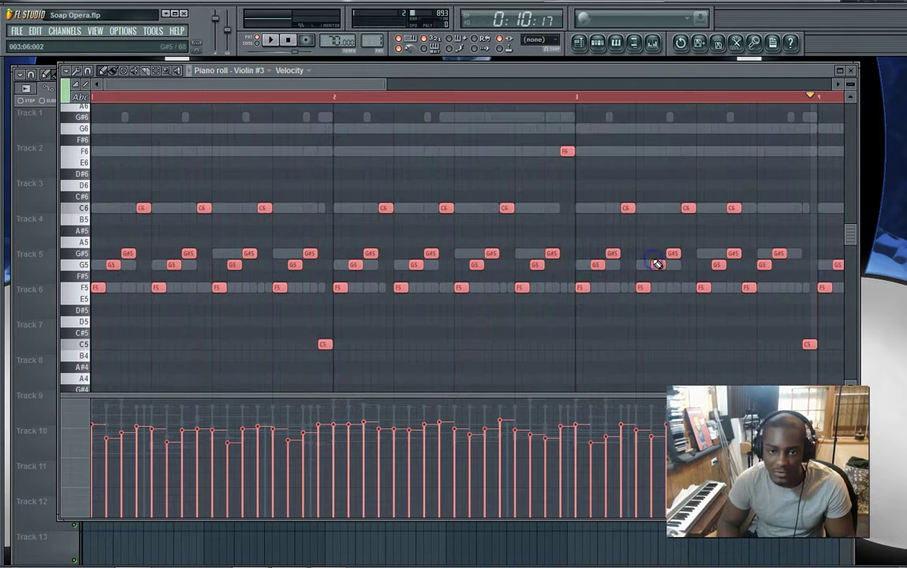
{"action": "left_click", "coordinate": [77, 73]}
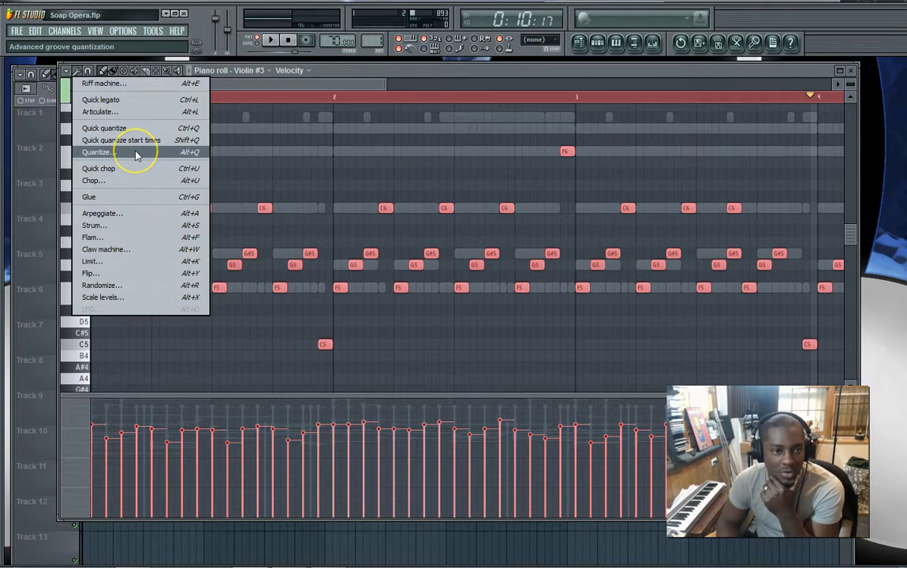
Accept the quantizer again, then apply Tools > Articulate to lengthen the notes
{"action": "left_click", "coordinate": [197, 153]}
{"action": "left_click", "coordinate": [588, 254]}
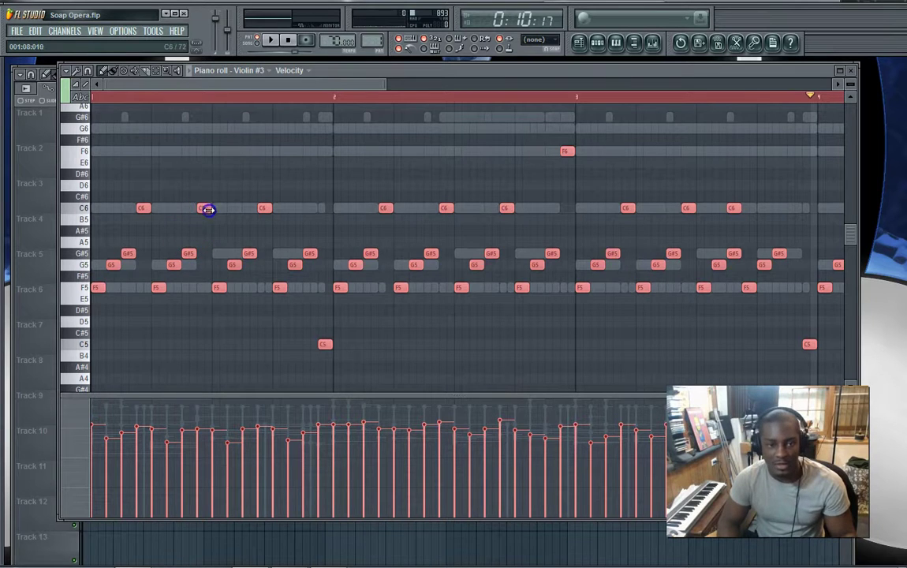
{"action": "left_click", "coordinate": [78, 72]}
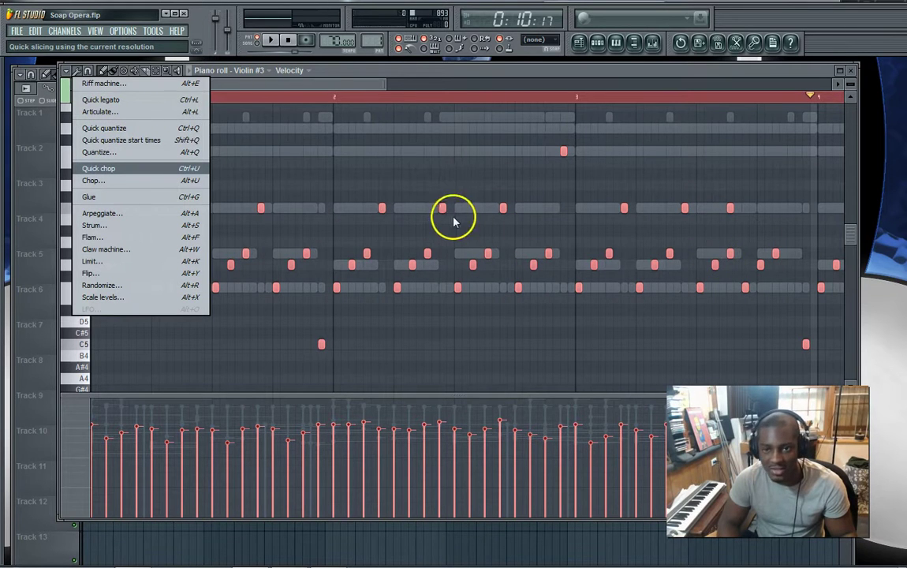
{"action": "left_click", "coordinate": [123, 114]}
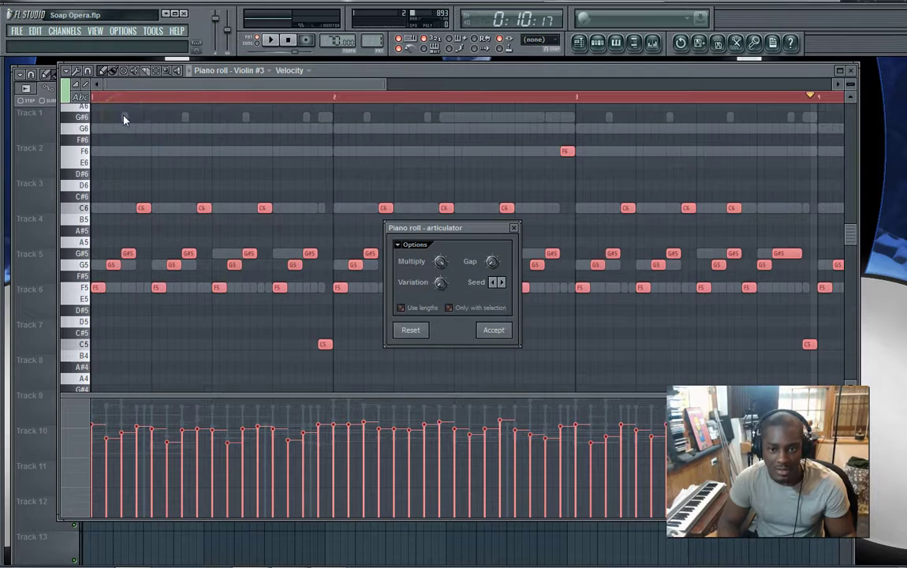
{"action": "left_click", "coordinate": [492, 330]}
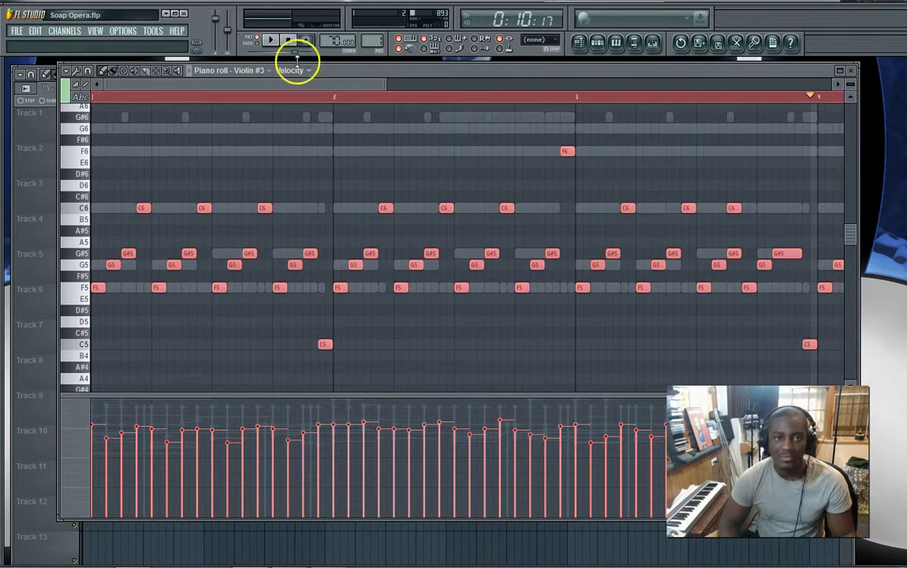